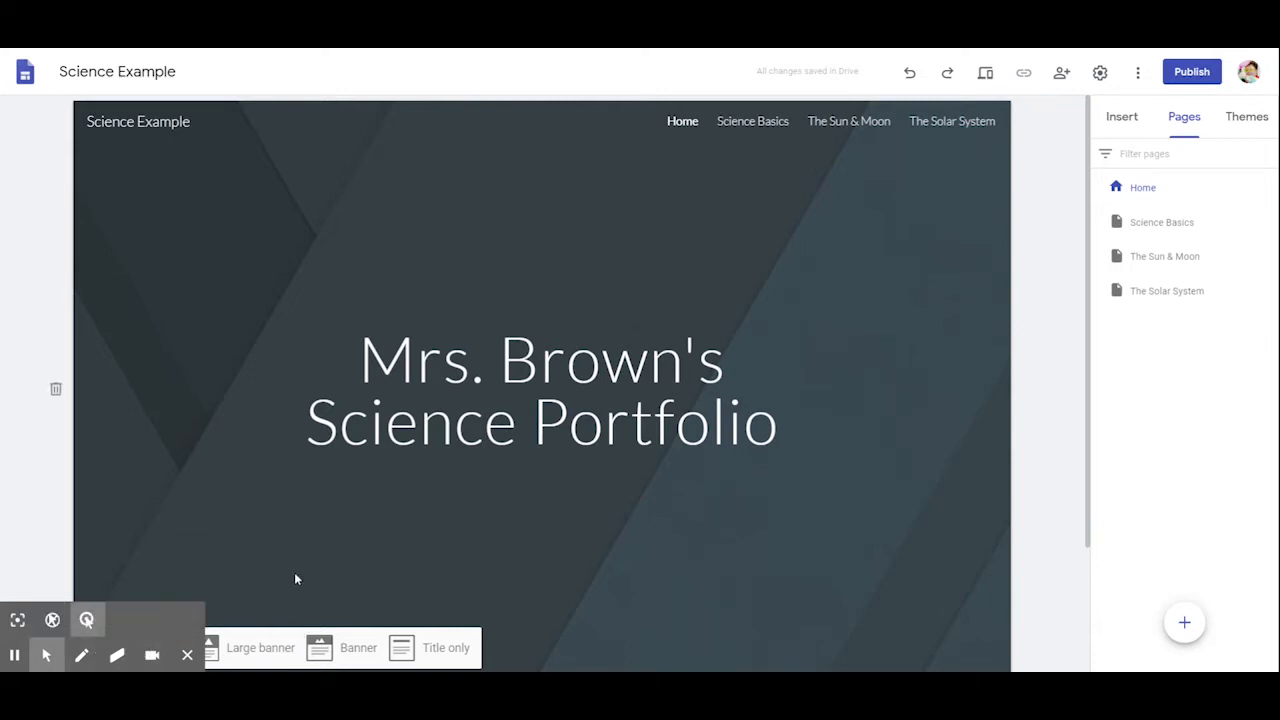
- Start changing the Home page cover image and search the web images for "Lizards"
{"action": "scroll", "coordinate": [233, 579], "scroll_direction": "down", "scroll_amount": 2}
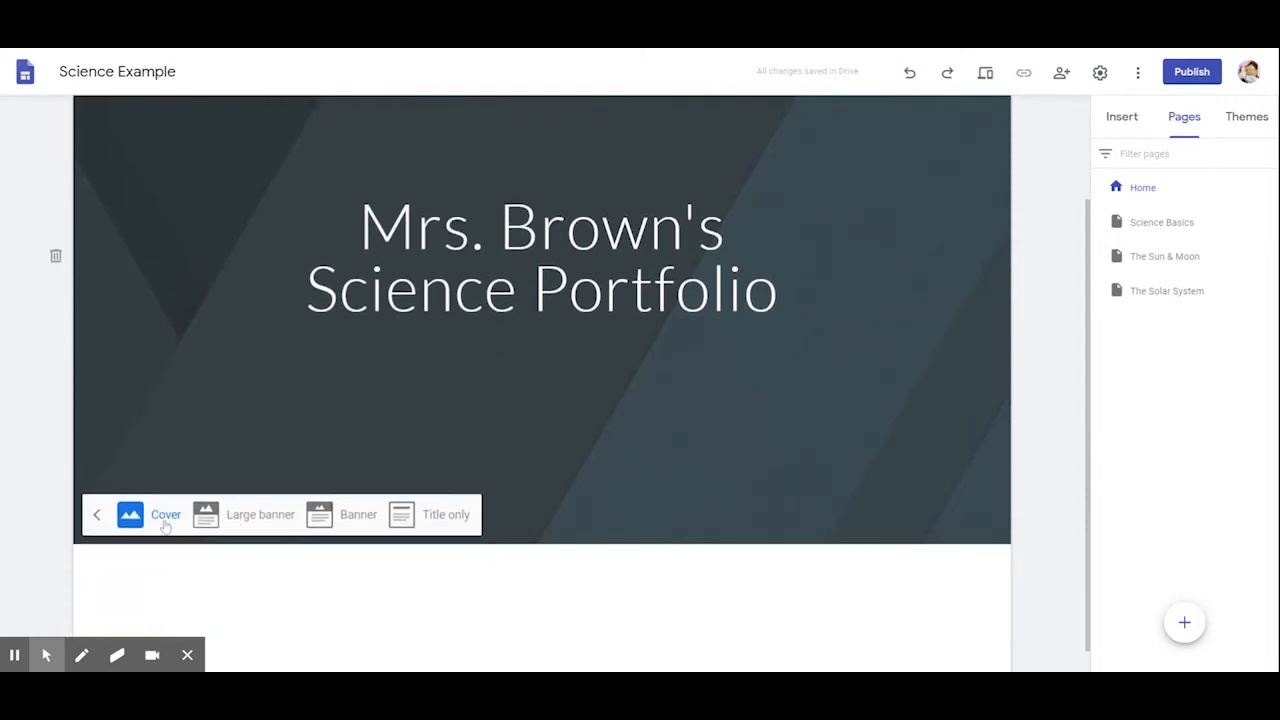
{"action": "left_click", "coordinate": [96, 520]}
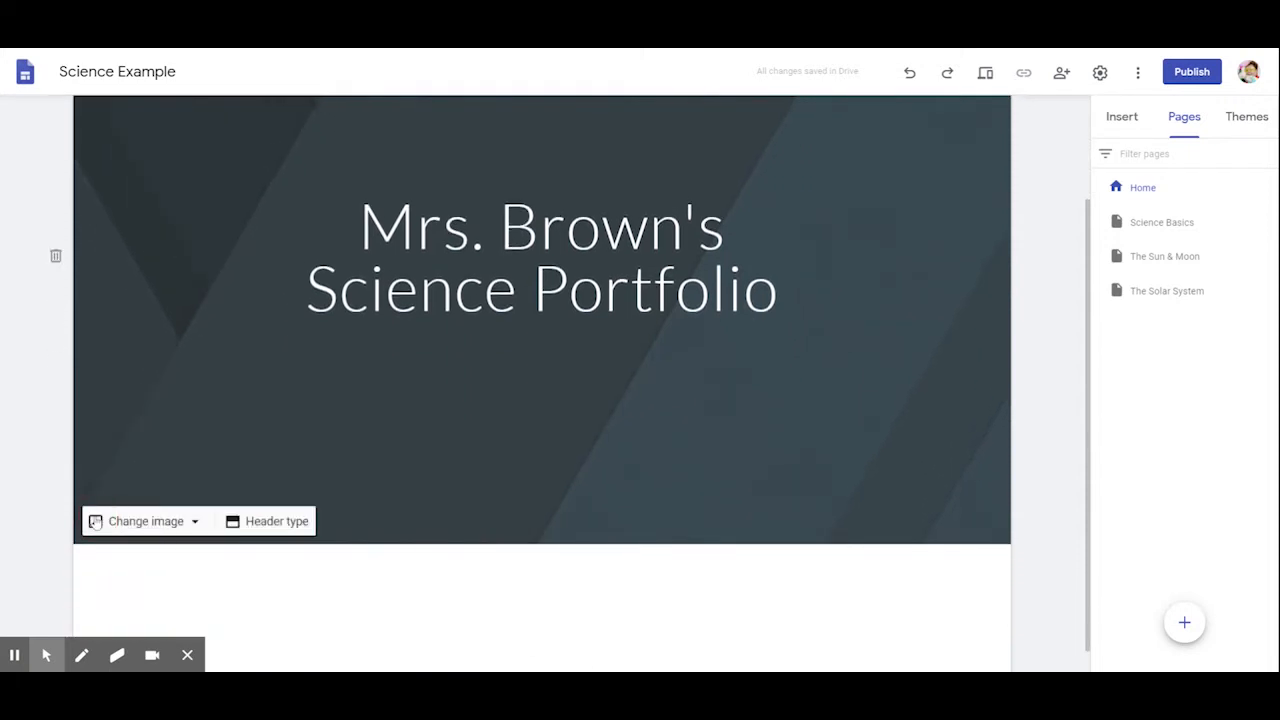
{"action": "left_click", "coordinate": [142, 524]}
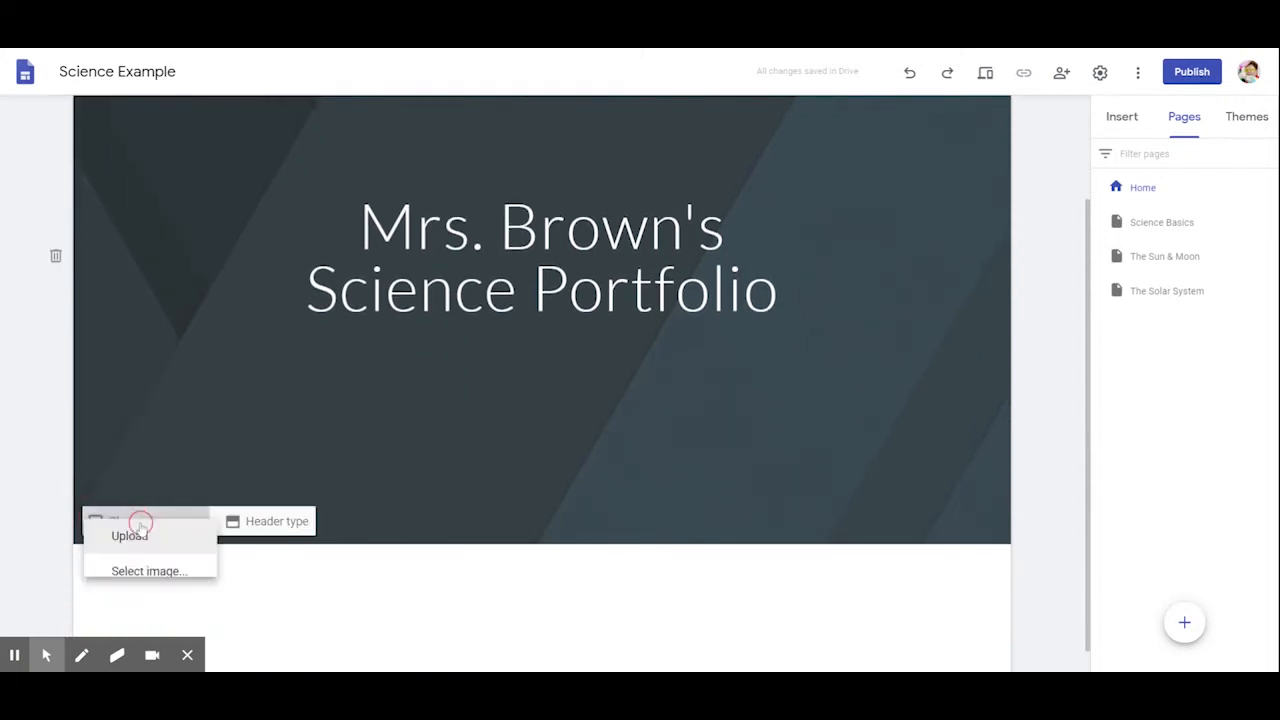
{"action": "left_click", "coordinate": [151, 601]}
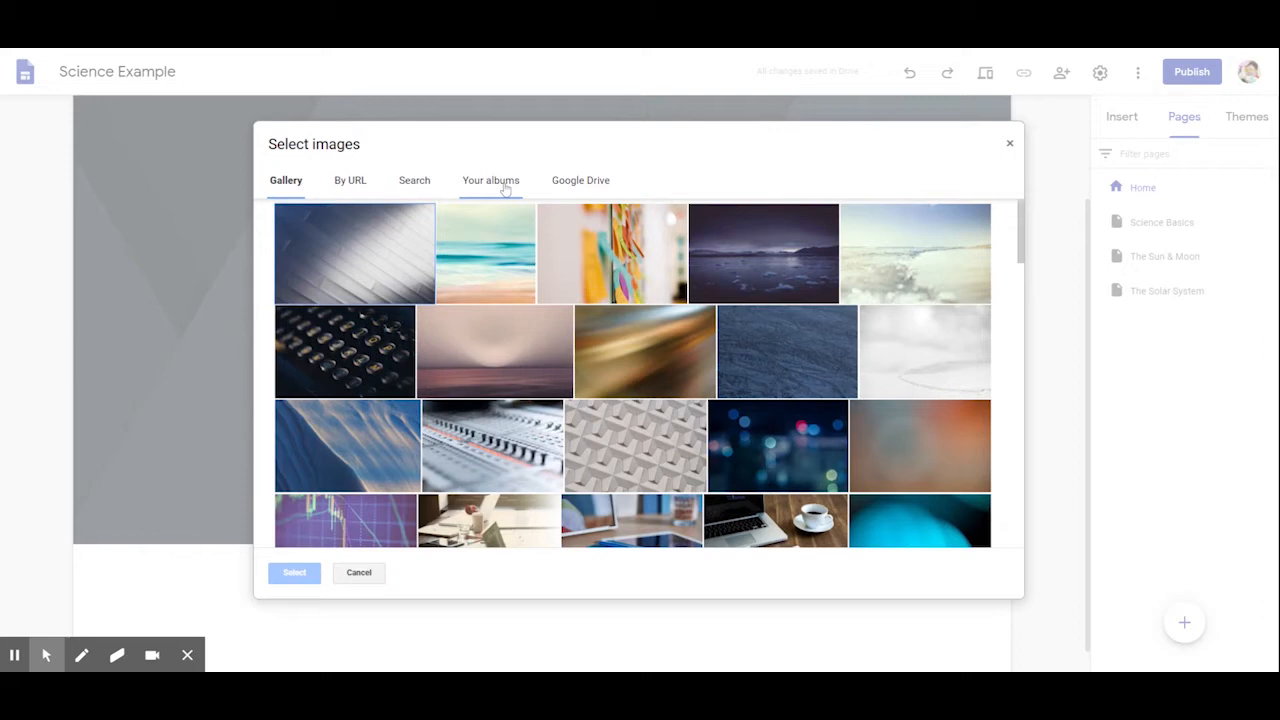
{"action": "left_click", "coordinate": [410, 185]}
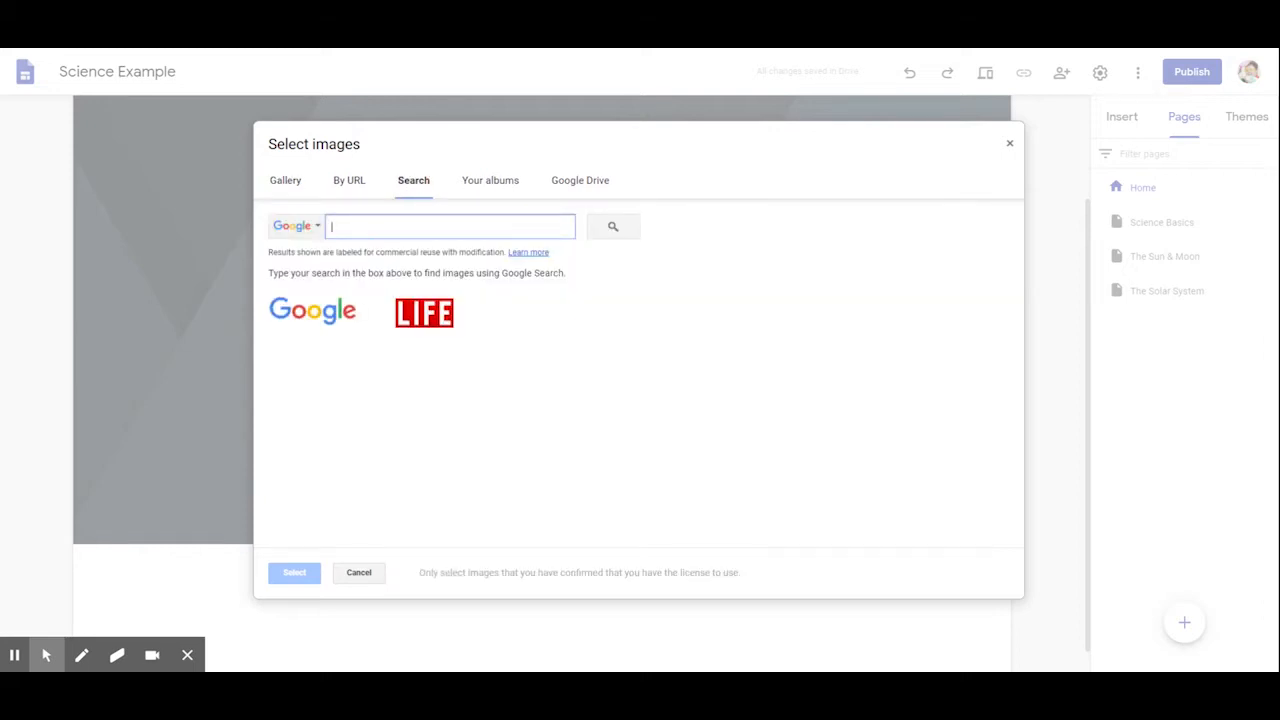
{"action": "type", "text": "Lizards"}
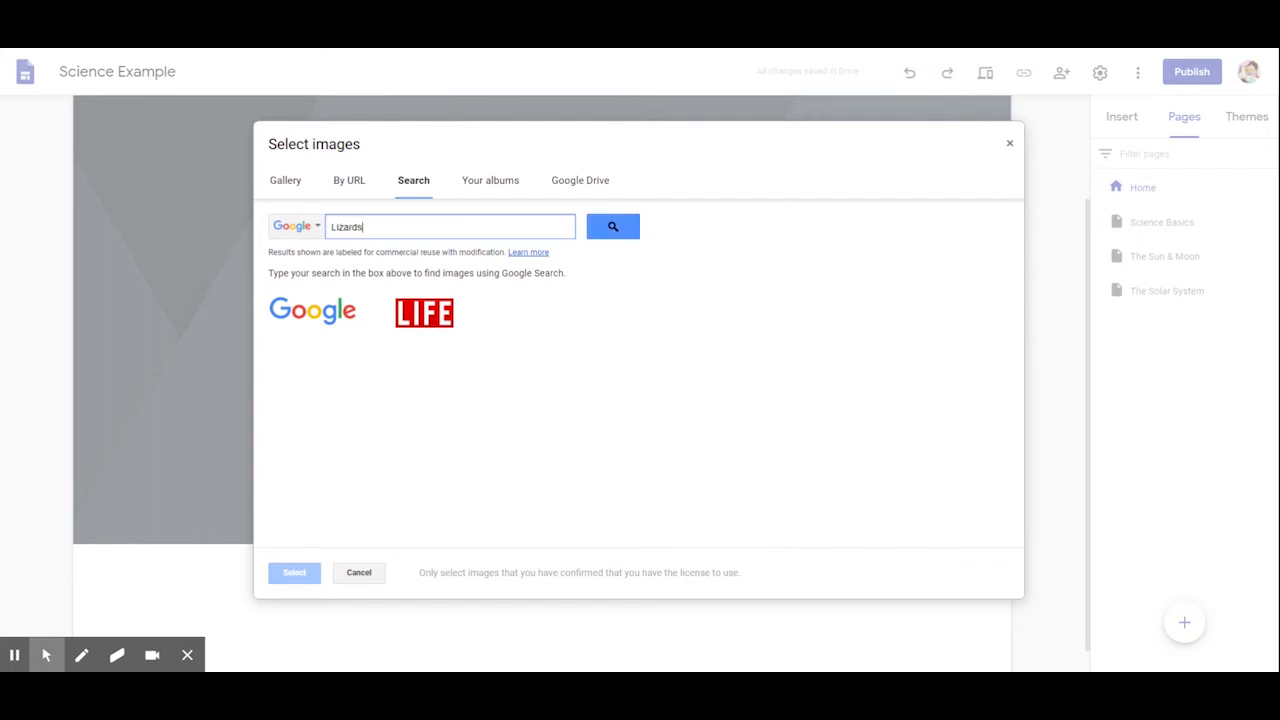
{"action": "key", "text": "Return"}
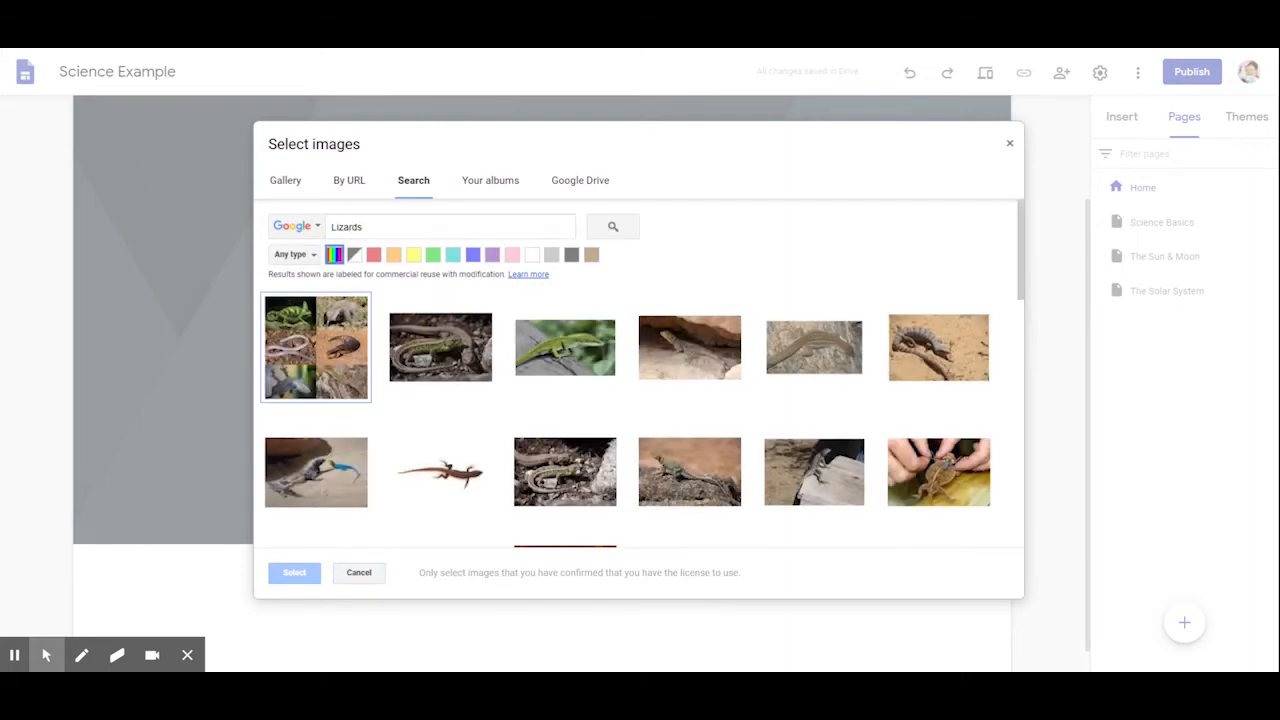
- Set the photo of the striped lizard on sand as the Home page cover image
{"action": "mouse_move", "coordinate": [418, 473]}
{"action": "scroll", "coordinate": [425, 465], "scroll_direction": "down", "scroll_amount": 2}
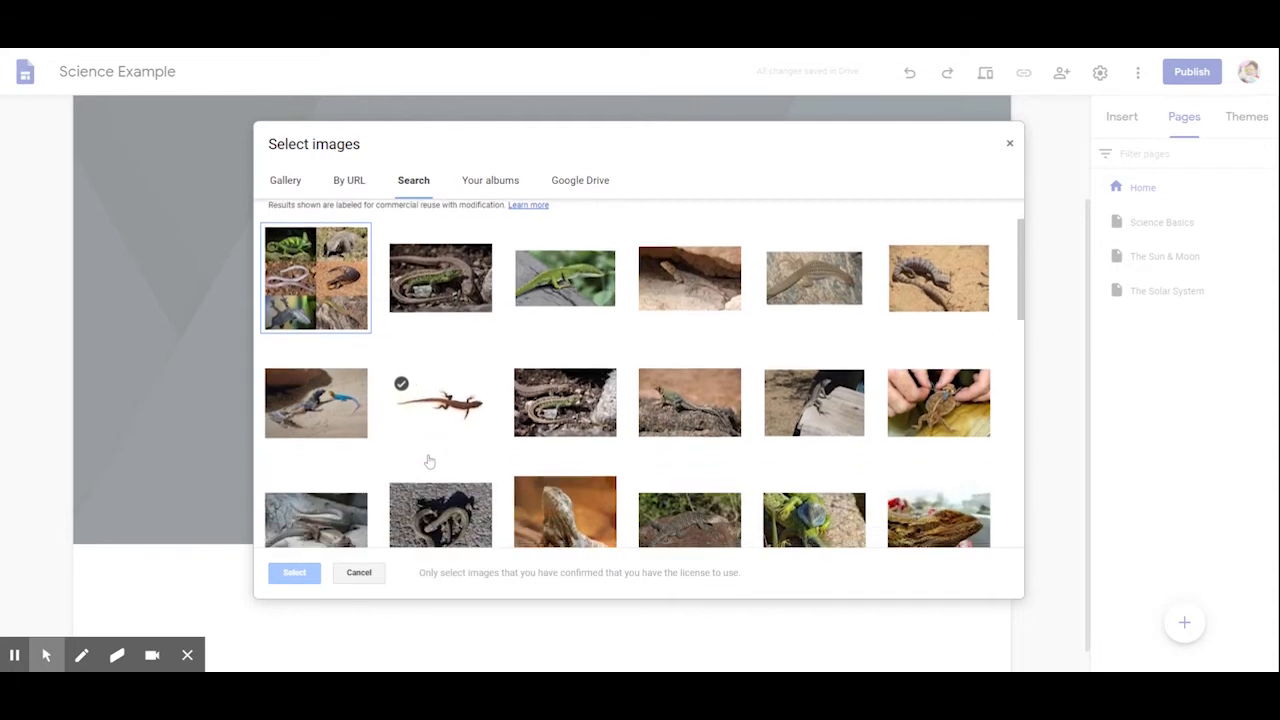
{"action": "scroll", "coordinate": [429, 461], "scroll_direction": "down", "scroll_amount": 2}
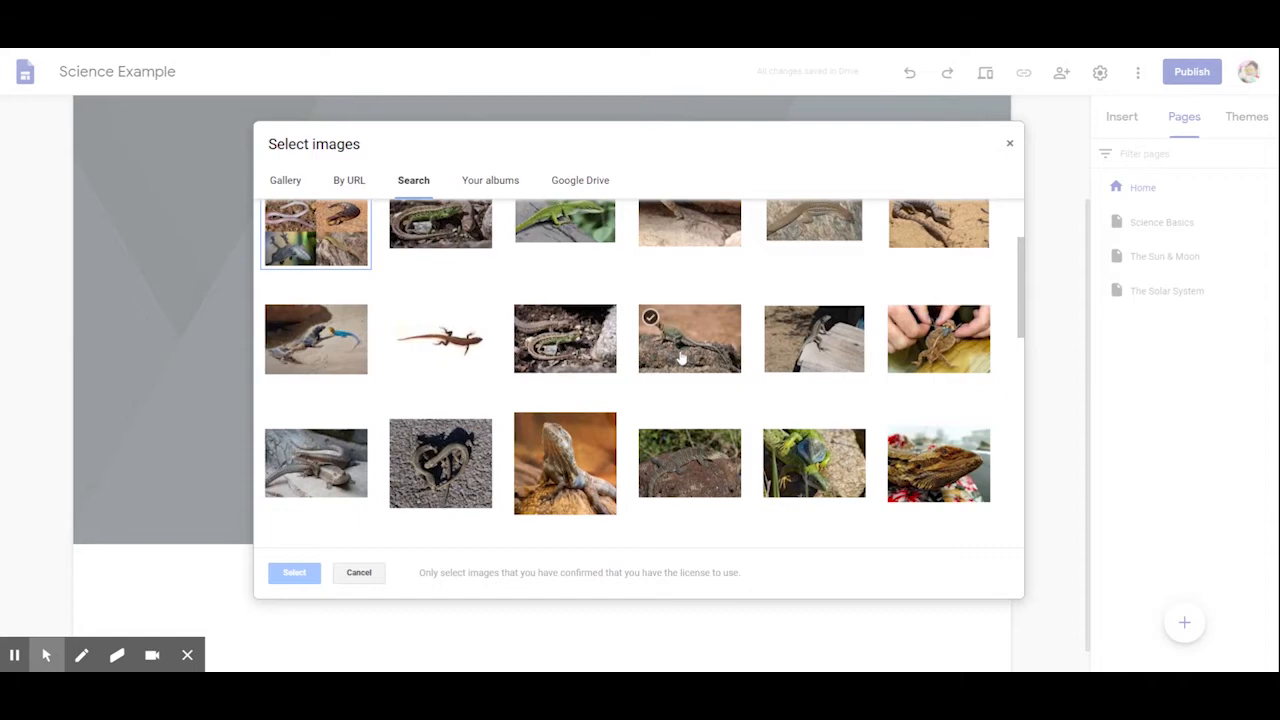
{"action": "scroll", "coordinate": [768, 355], "scroll_direction": "up", "scroll_amount": 4}
{"action": "left_click", "coordinate": [902, 328]}
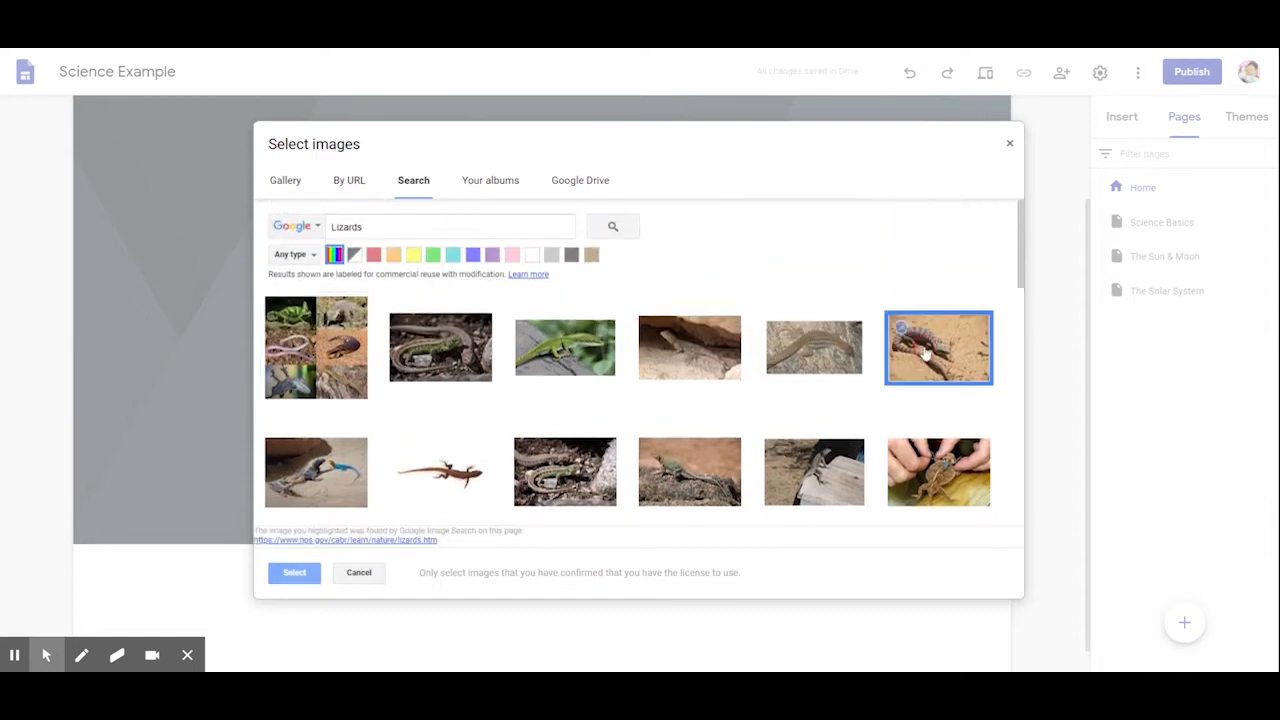
{"action": "left_click", "coordinate": [293, 574]}
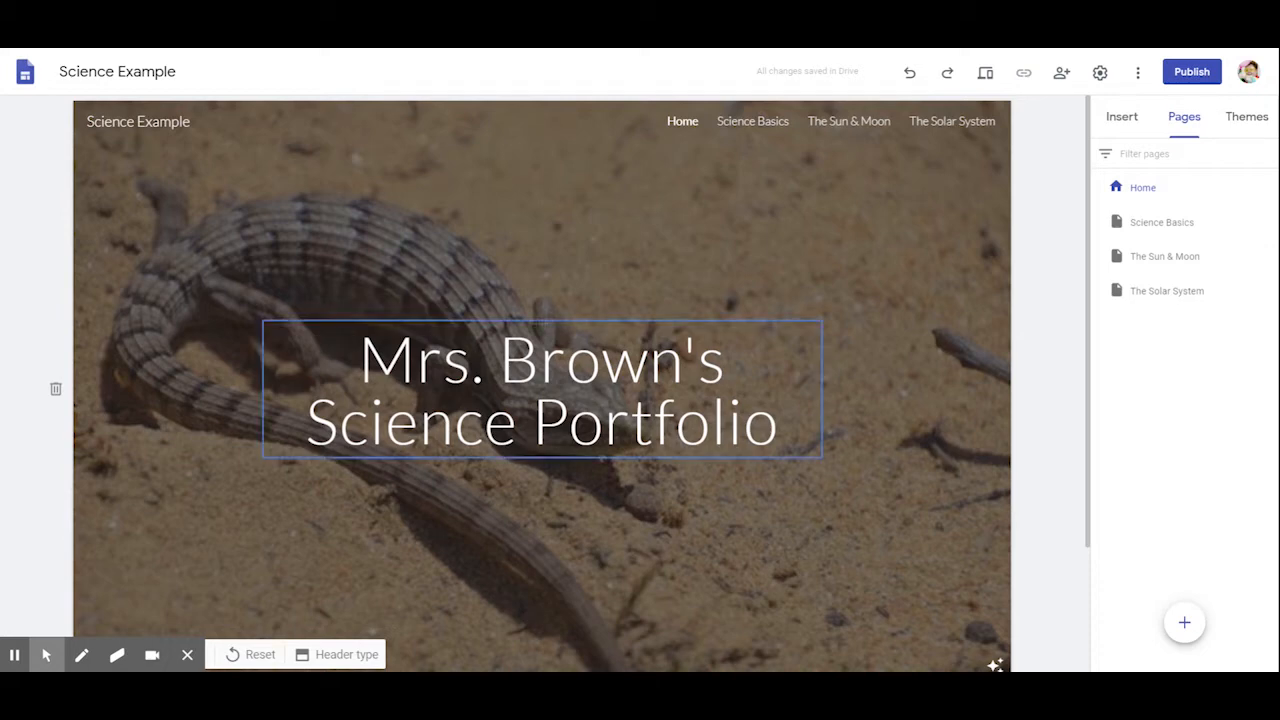
- Go to the Science Basics page and open the image search for its header image
{"action": "left_click", "coordinate": [752, 121]}
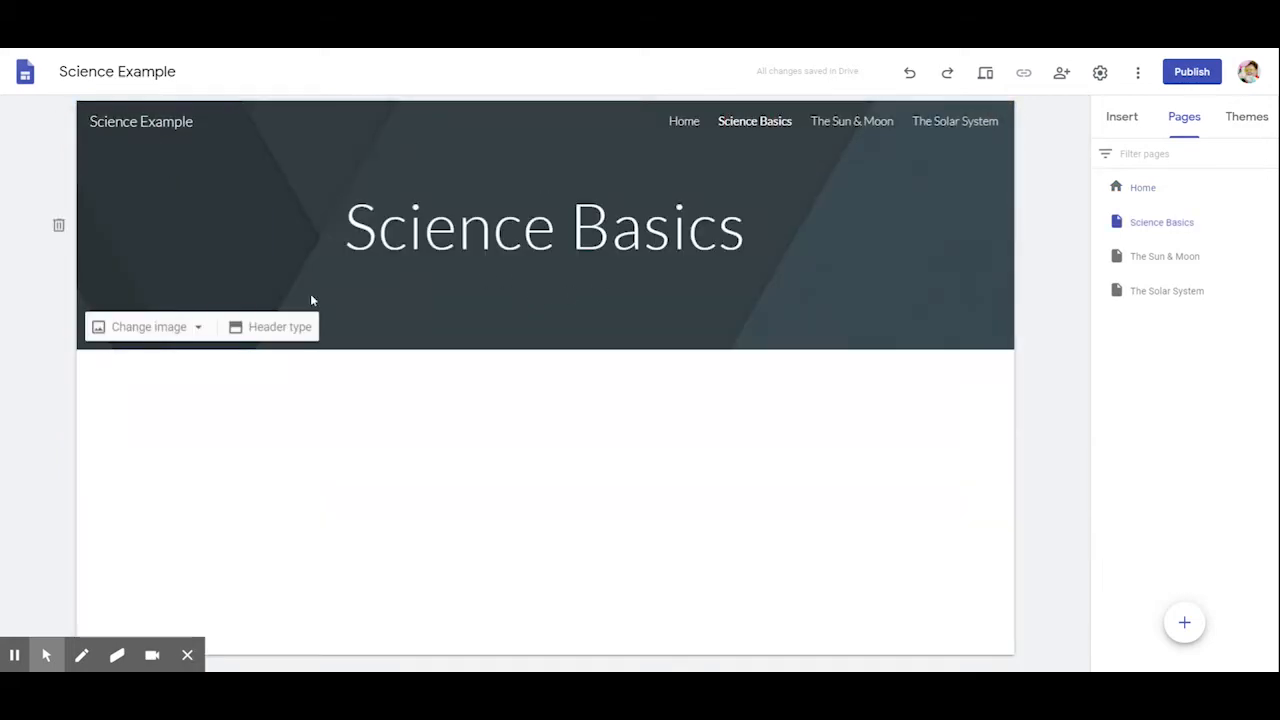
{"action": "left_click", "coordinate": [150, 327]}
{"action": "left_click", "coordinate": [145, 420]}
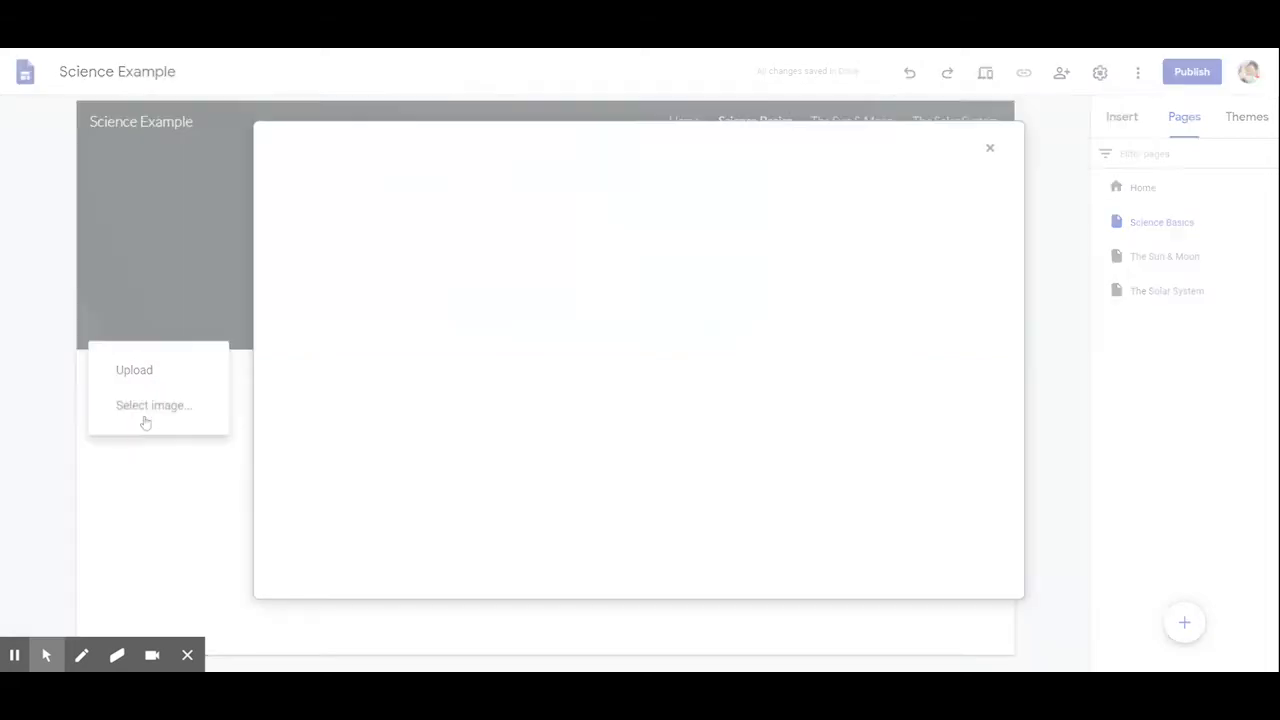
{"action": "left_click", "coordinate": [415, 181]}
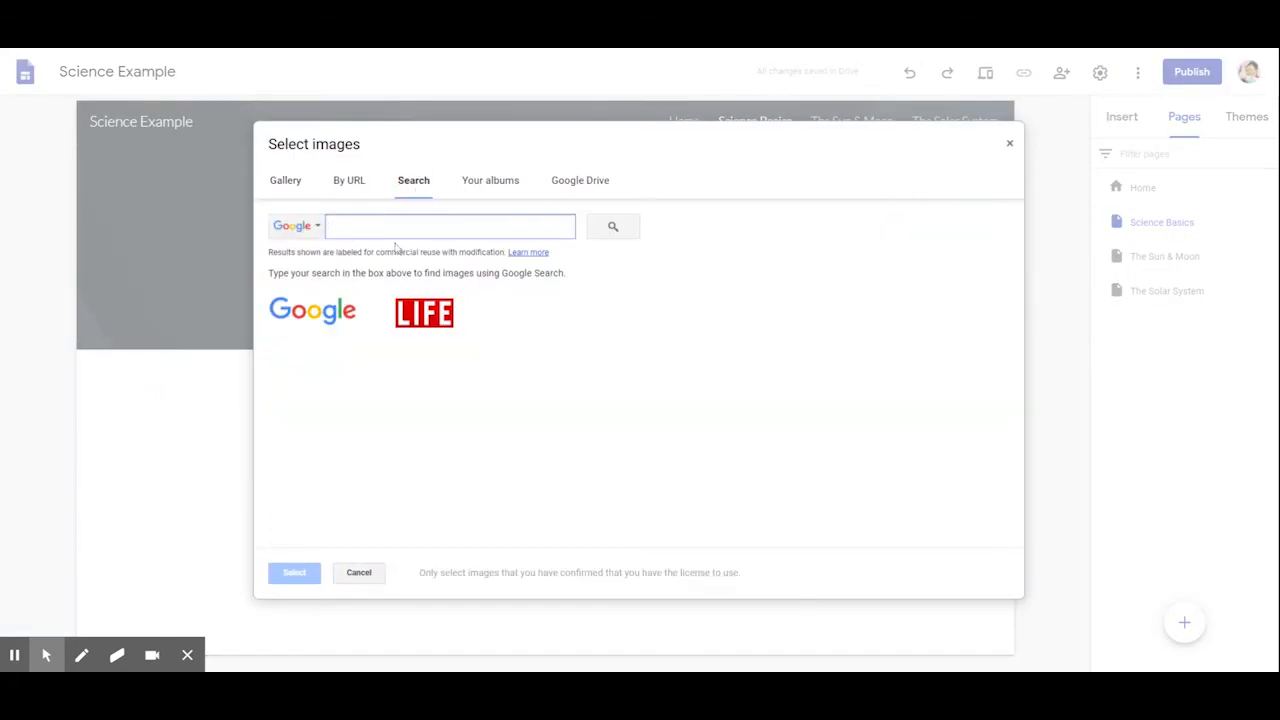
- Search the web images for "science" and look through the pictures for a suitable header
{"action": "type", "text": "scienc"}
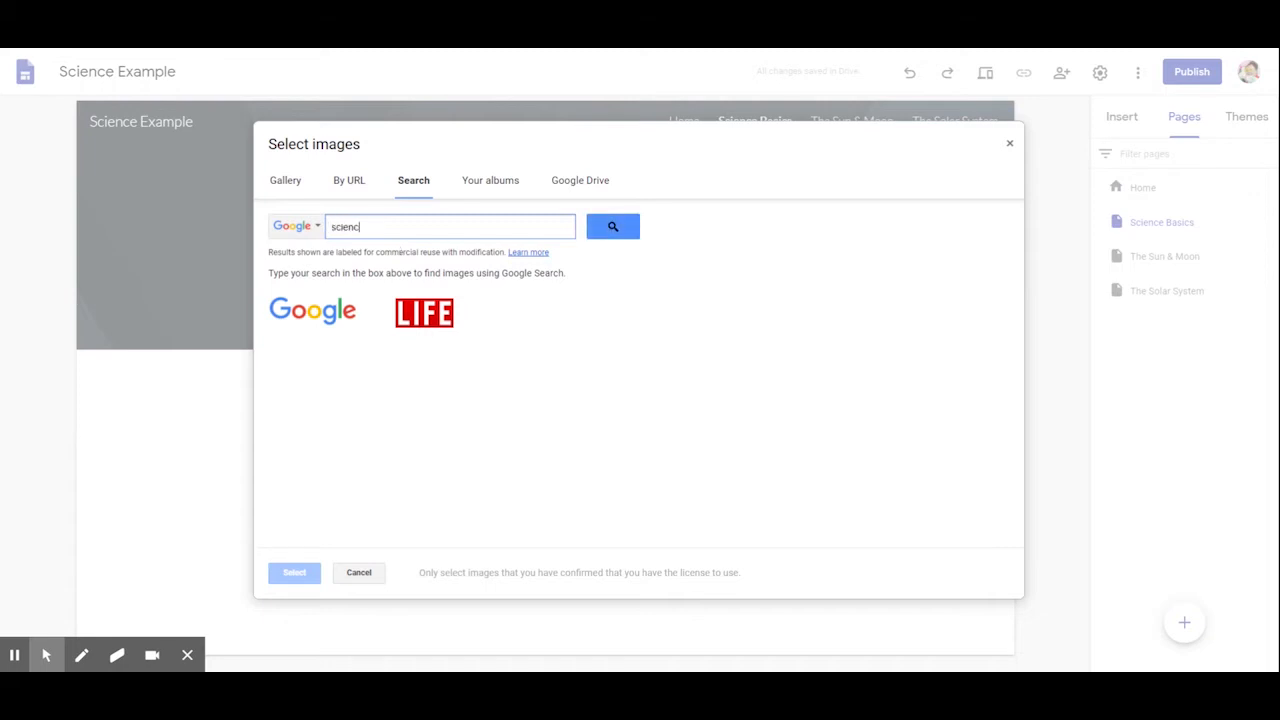
{"action": "type", "text": "e"}
{"action": "key", "text": "Return"}
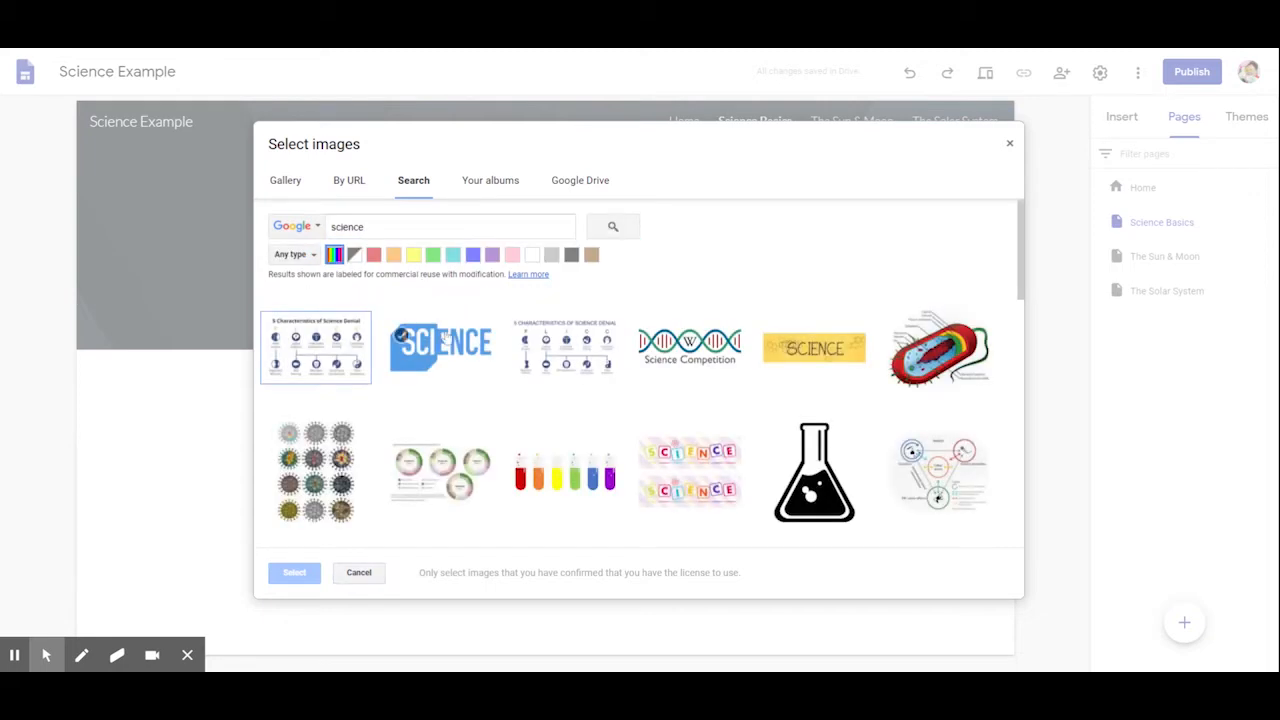
{"action": "scroll", "coordinate": [506, 380], "scroll_direction": "down", "scroll_amount": 2}
{"action": "scroll", "coordinate": [506, 381], "scroll_direction": "down", "scroll_amount": 3}
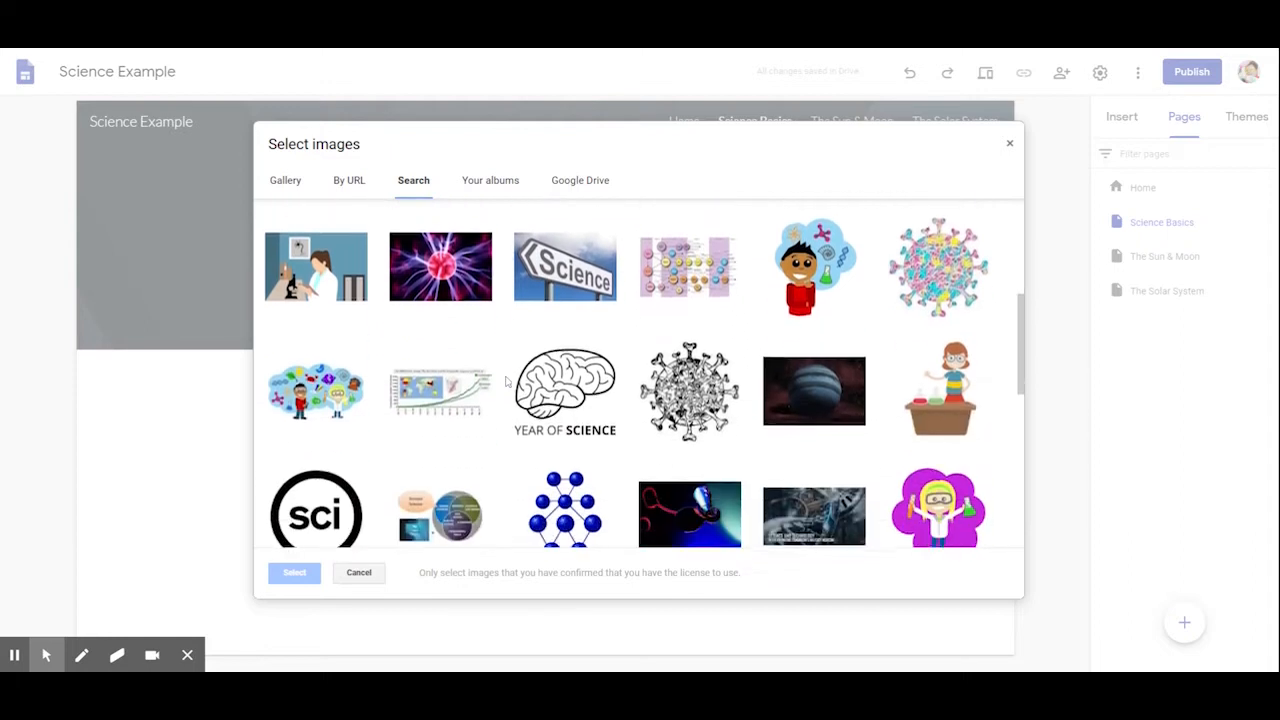
{"action": "scroll", "coordinate": [506, 381], "scroll_direction": "up", "scroll_amount": 5}
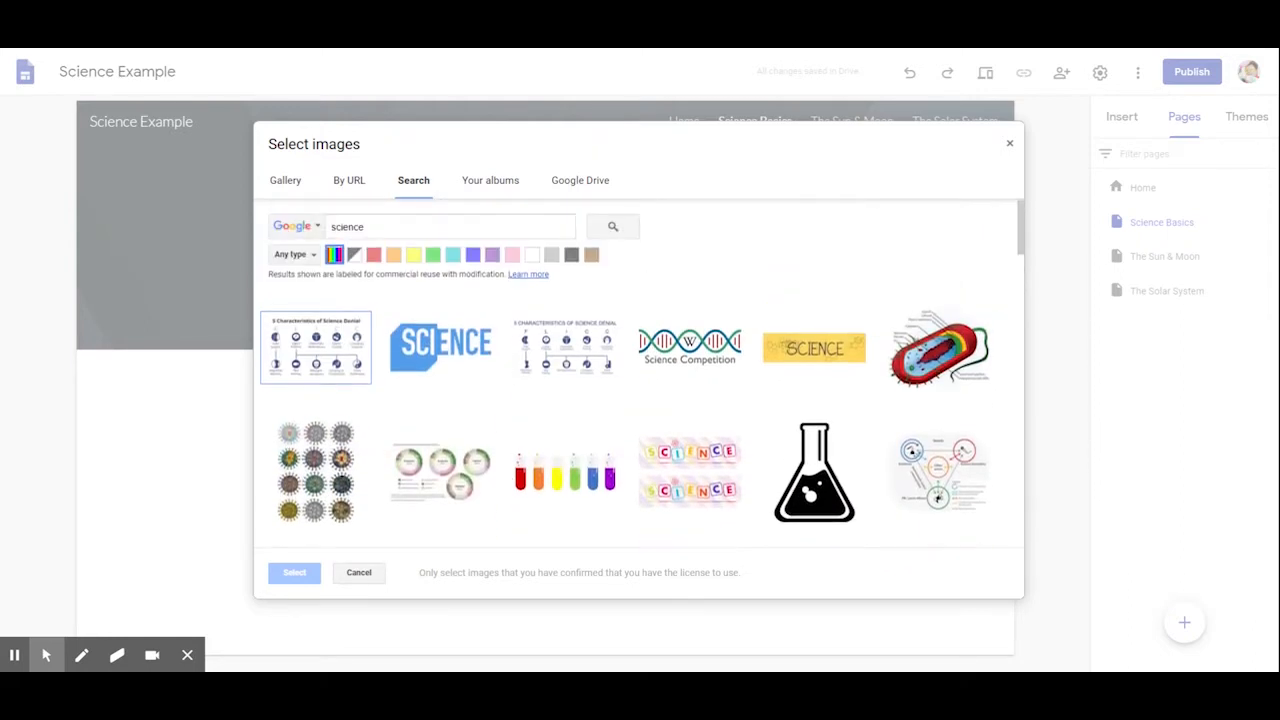
- Search for "beakers" and set the photo of flasks with colored liquids as the Science Basics header image
{"action": "left_click", "coordinate": [364, 227]}
{"action": "left_click_drag", "start_coordinate": [370, 227], "coordinate": [320, 226]}
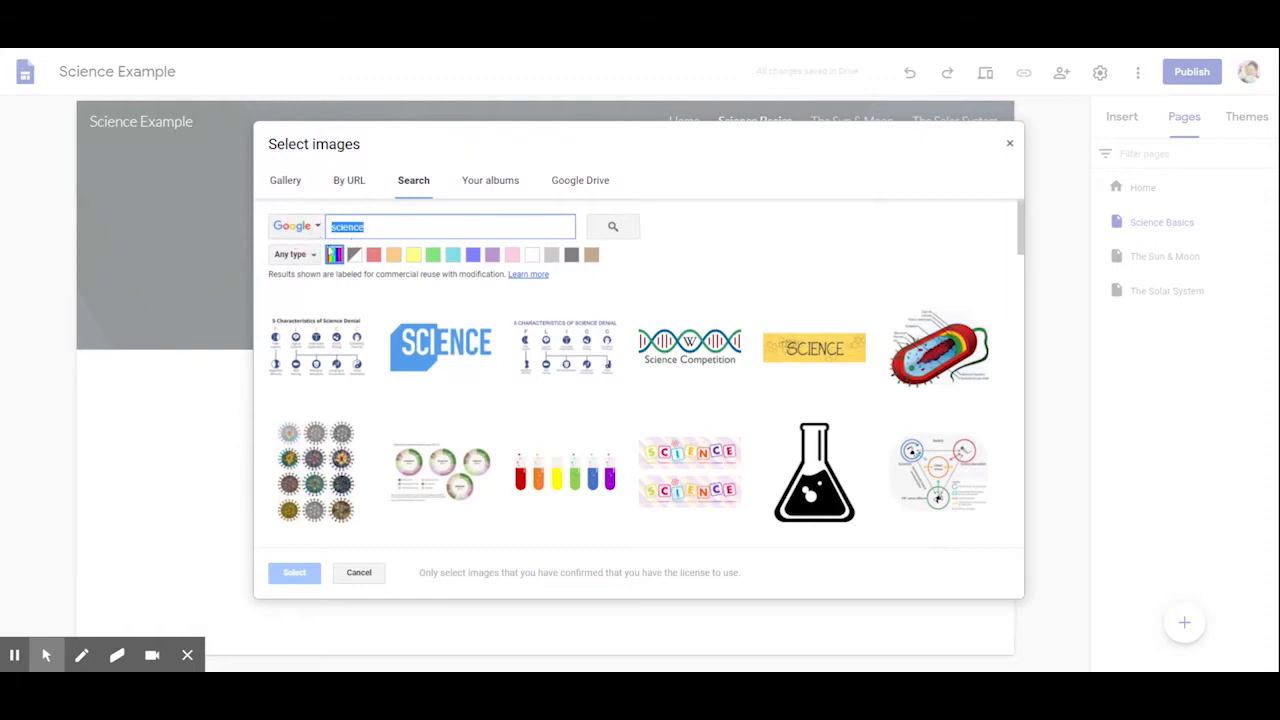
{"action": "type", "text": "beakers"}
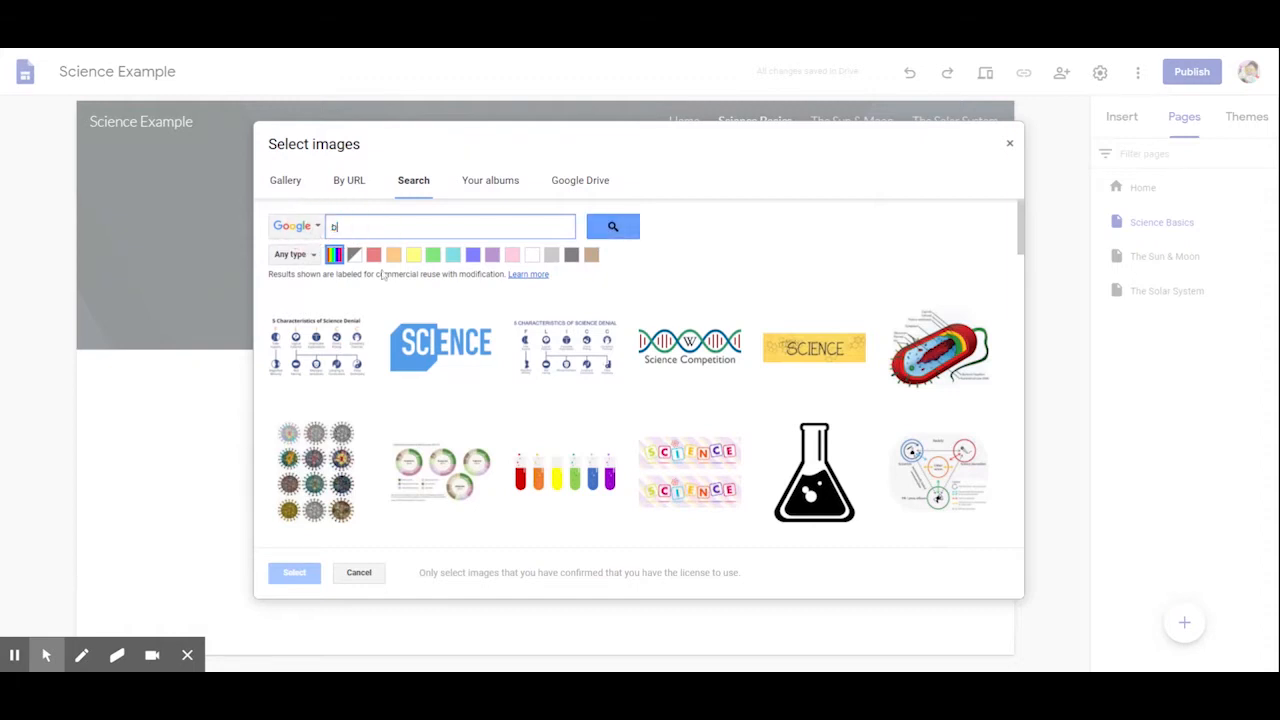
{"action": "key", "text": "Return"}
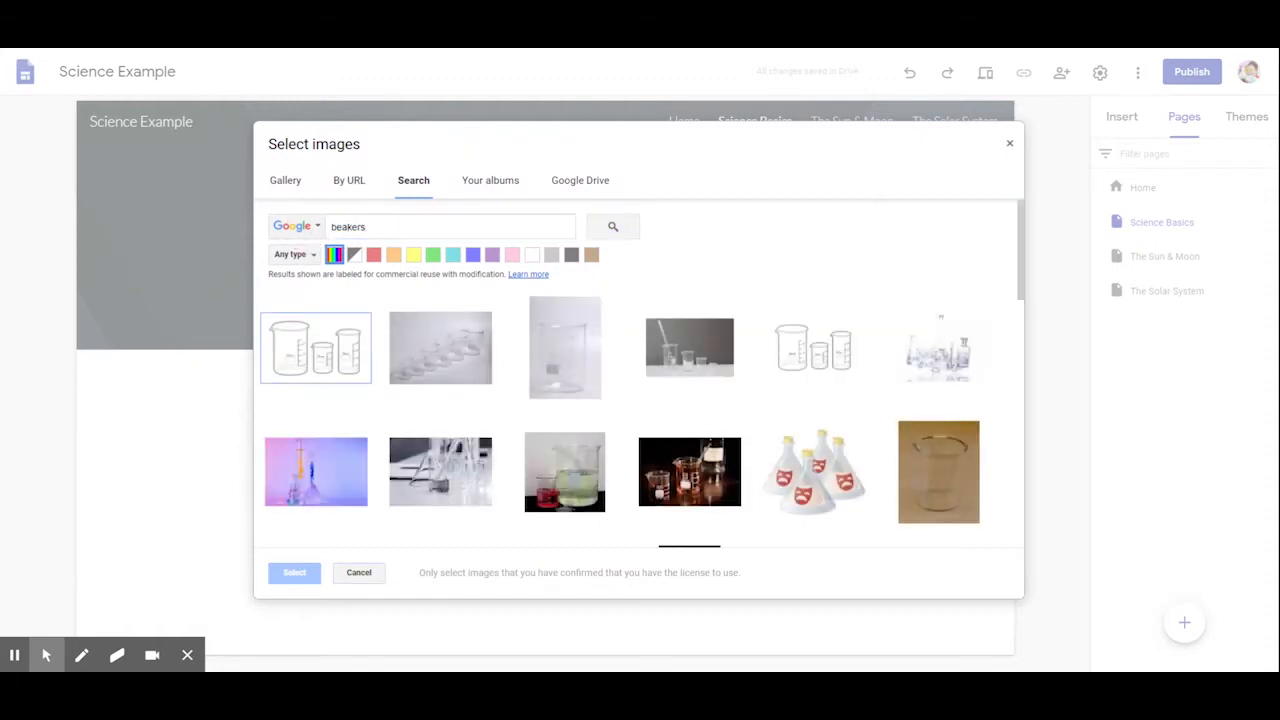
{"action": "scroll", "coordinate": [474, 460], "scroll_direction": "down", "scroll_amount": 2}
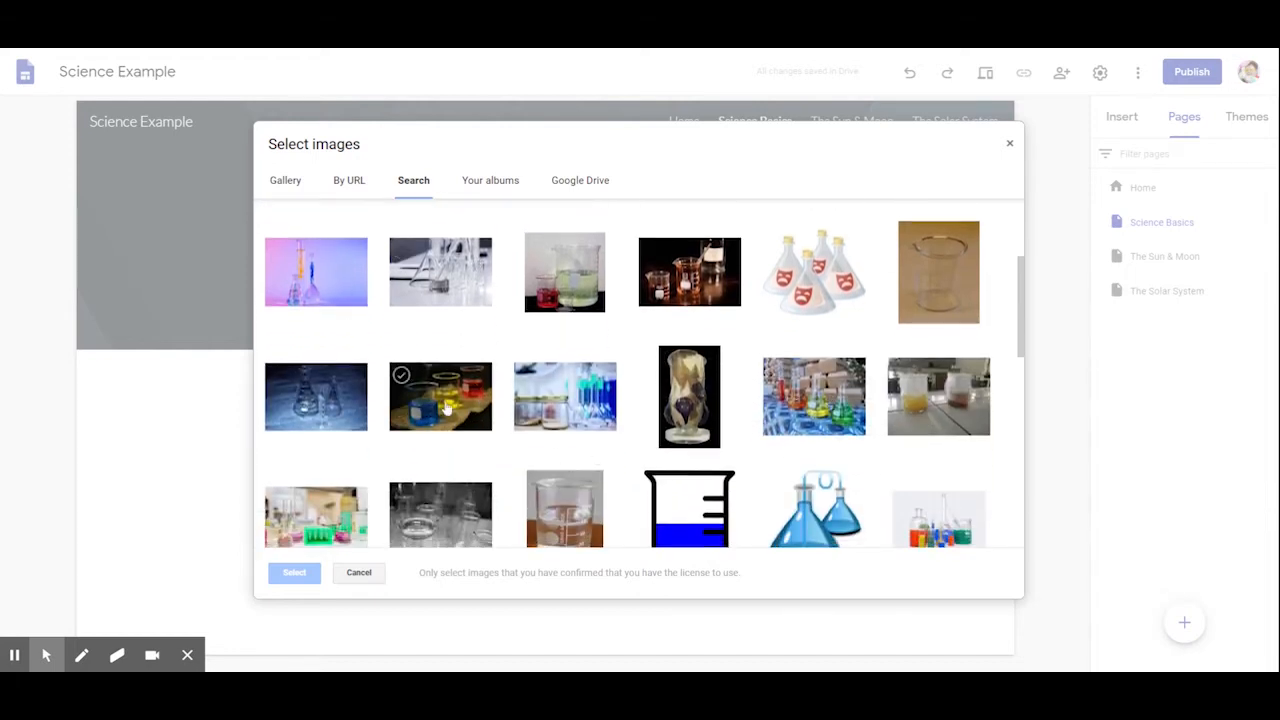
{"action": "left_click", "coordinate": [800, 395]}
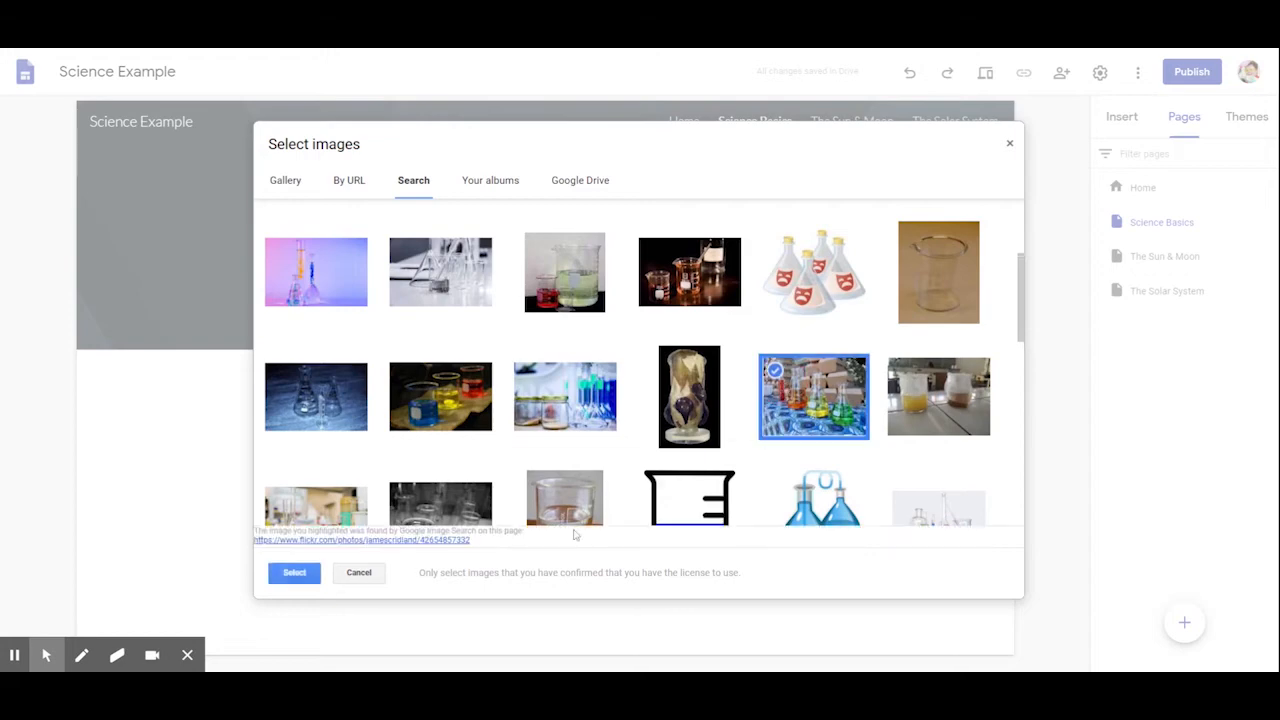
{"action": "left_click", "coordinate": [312, 576]}
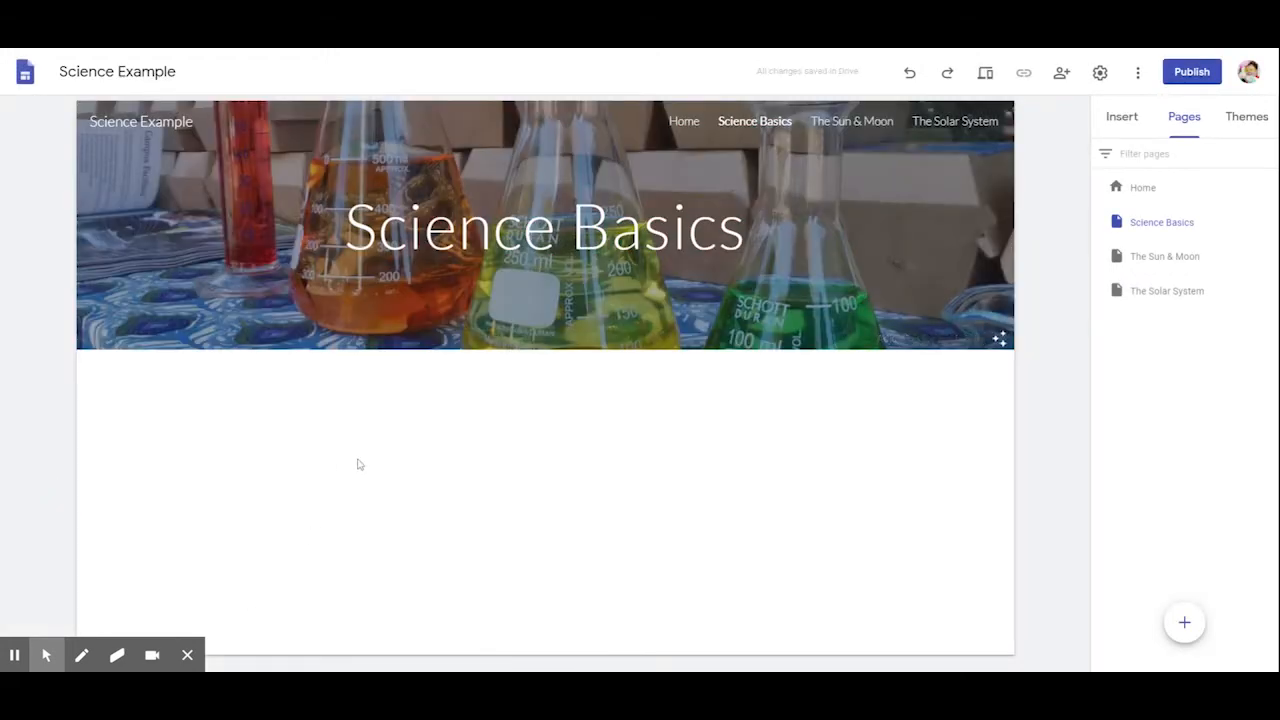
{"action": "mouse_move", "coordinate": [490, 330]}
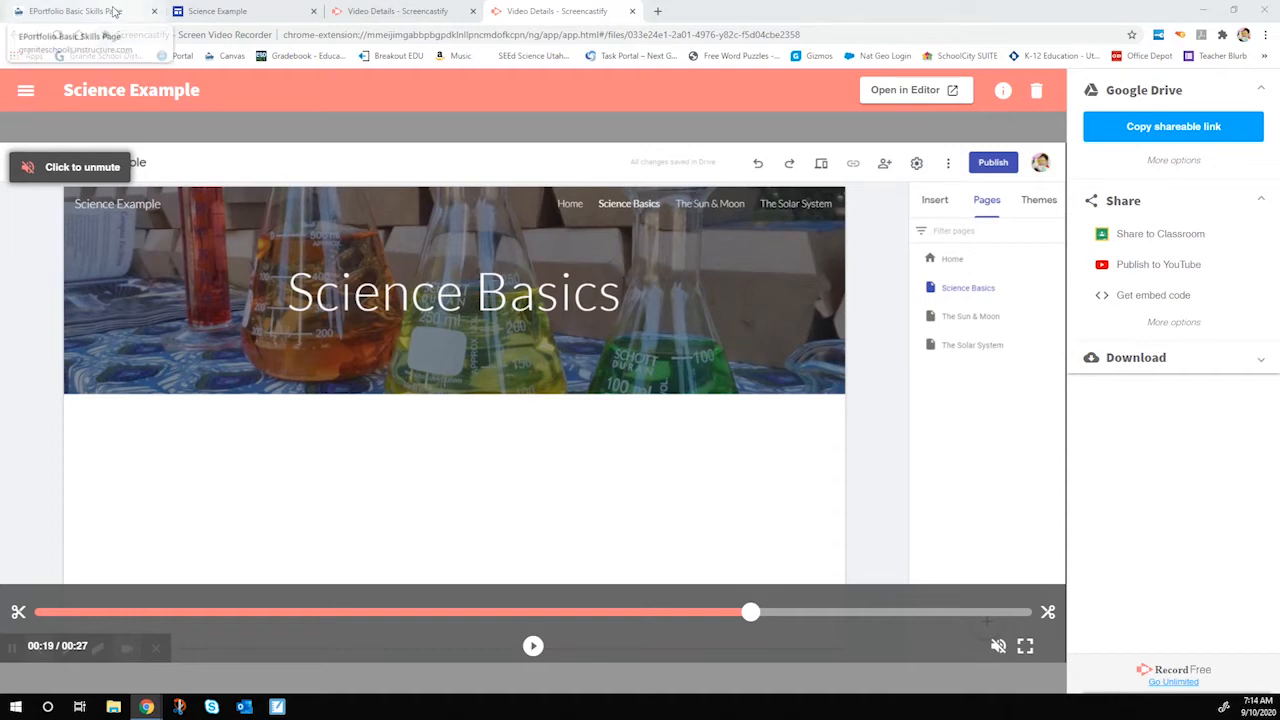
{"action": "left_click", "coordinate": [220, 11]}
{"action": "left_click", "coordinate": [84, 10]}
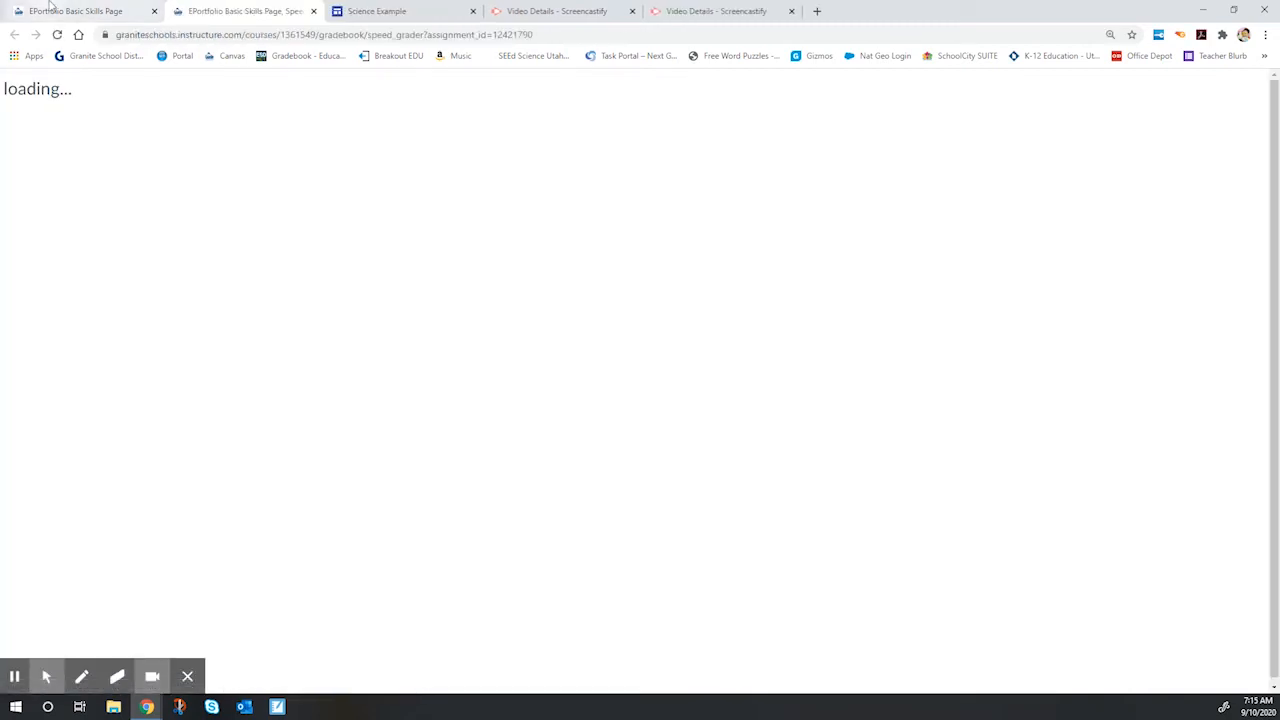
{"action": "left_click", "coordinate": [55, 10]}
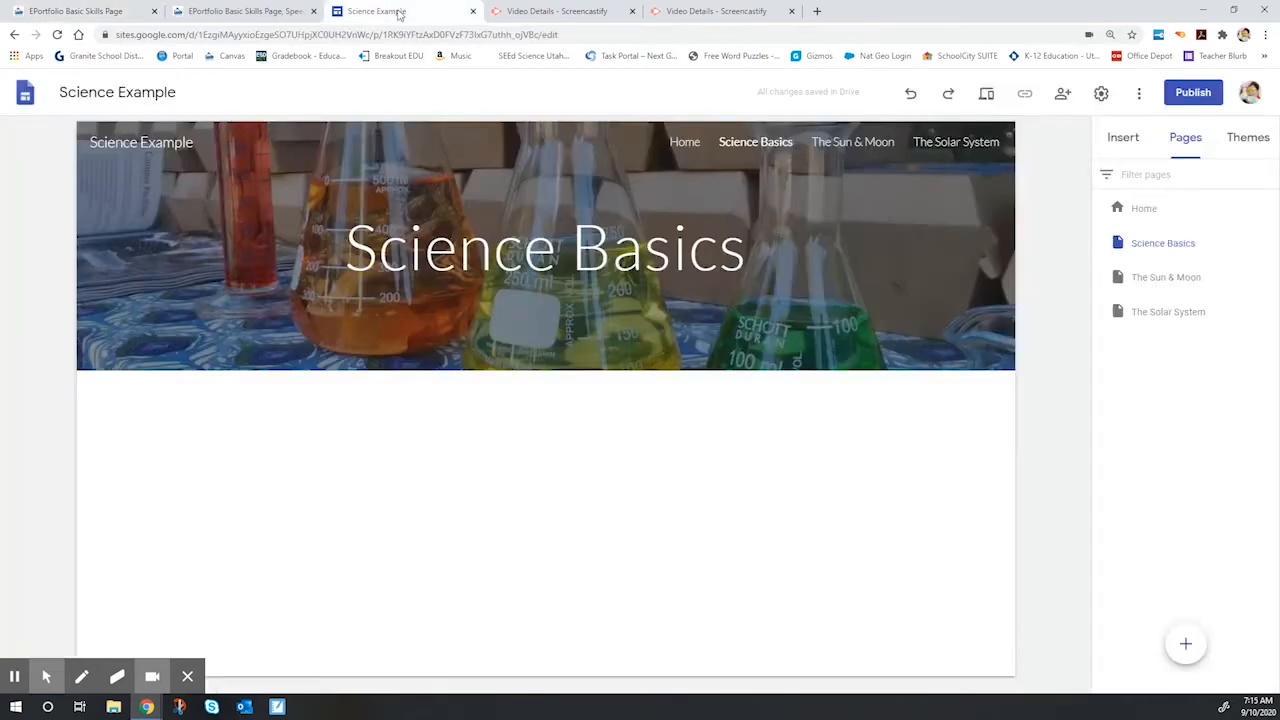
- Return to the Science Example site and apply the Impression theme
{"action": "left_click", "coordinate": [400, 11]}
{"action": "left_click", "coordinate": [1248, 137]}
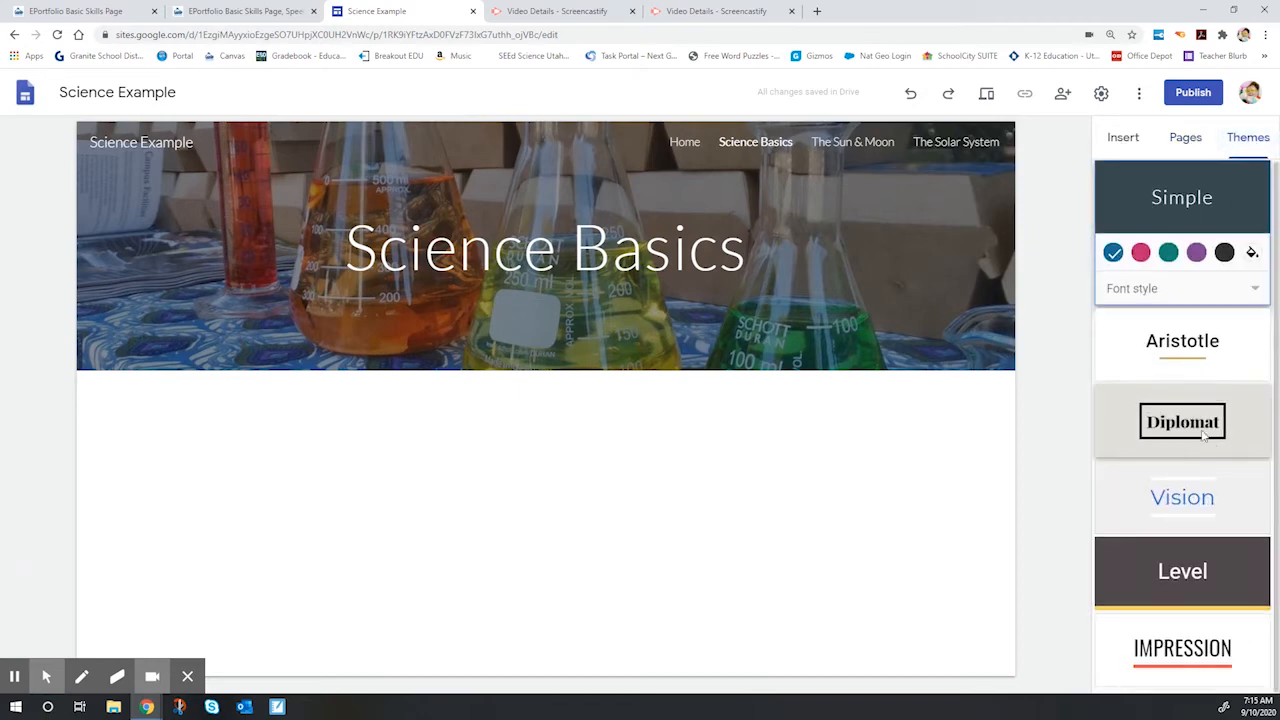
{"action": "left_click", "coordinate": [1207, 645]}
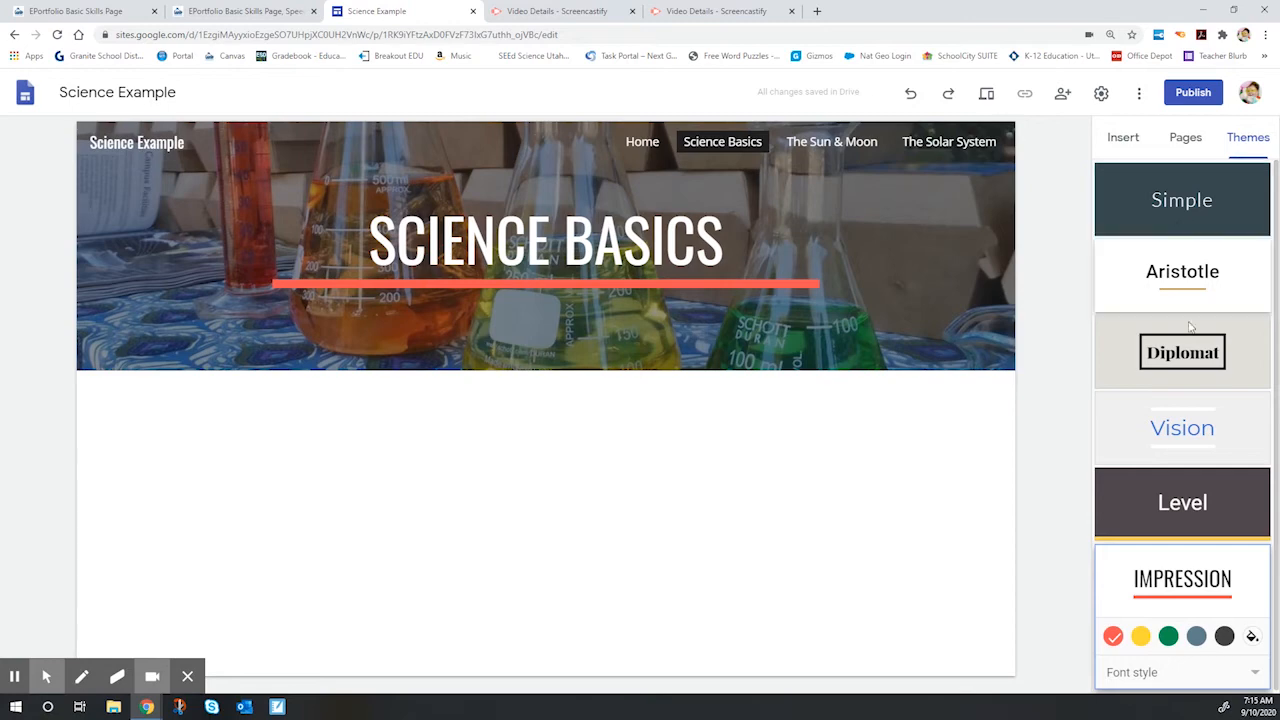
- Add four single-image layout sections with heading and body text beside the image, stacked below the Science Basics header
{"action": "left_click", "coordinate": [1123, 140]}
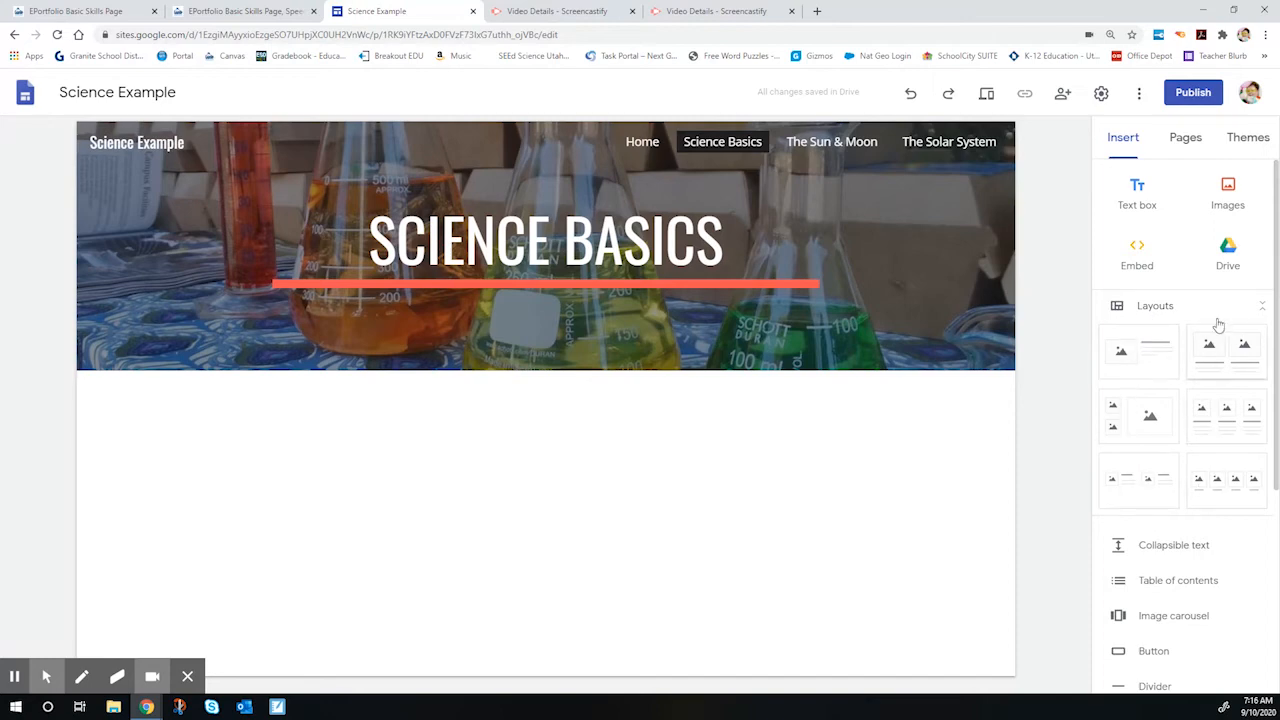
{"action": "left_click", "coordinate": [1153, 359]}
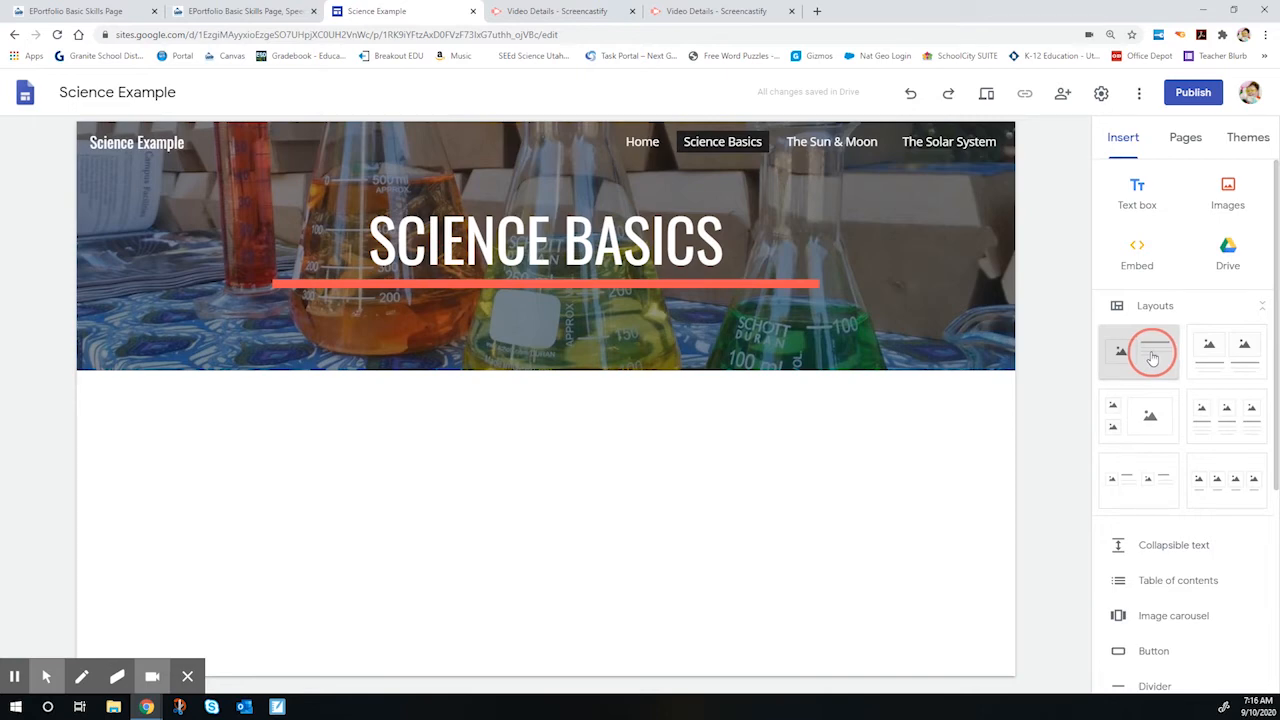
{"action": "left_click_drag", "start_coordinate": [1153, 359], "coordinate": [580, 469]}
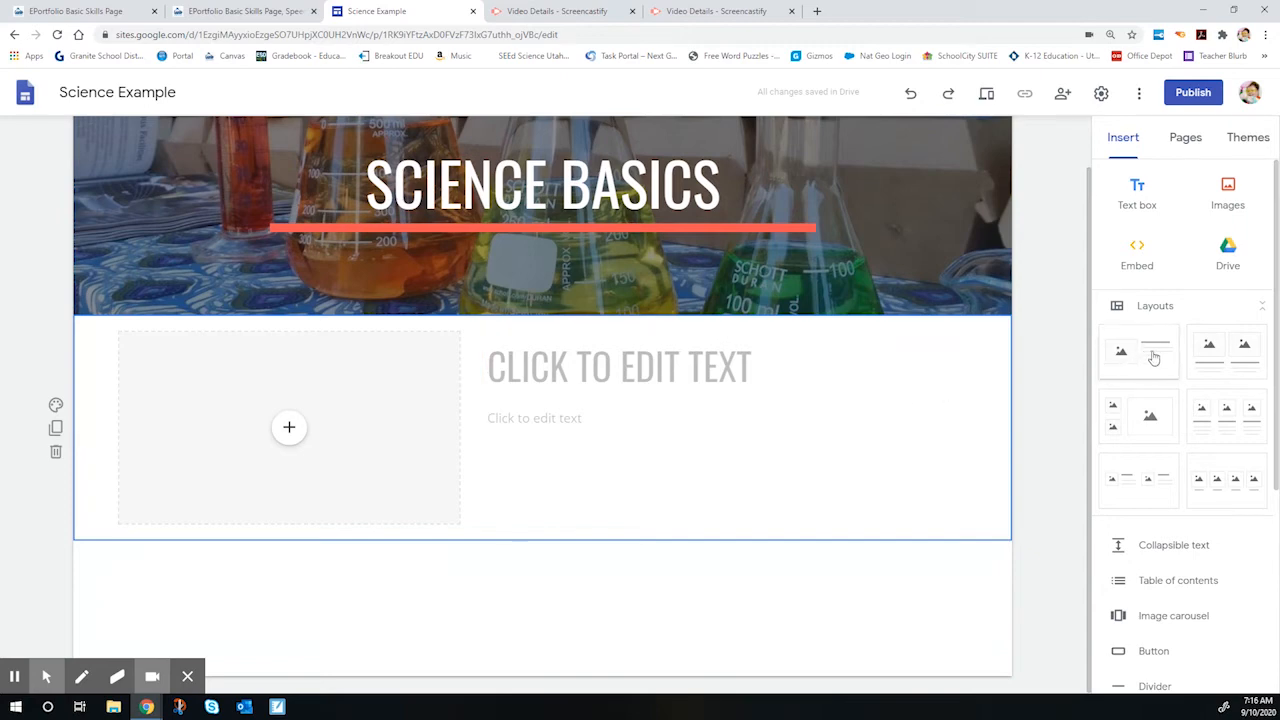
{"action": "left_click_drag", "start_coordinate": [1141, 357], "coordinate": [736, 569]}
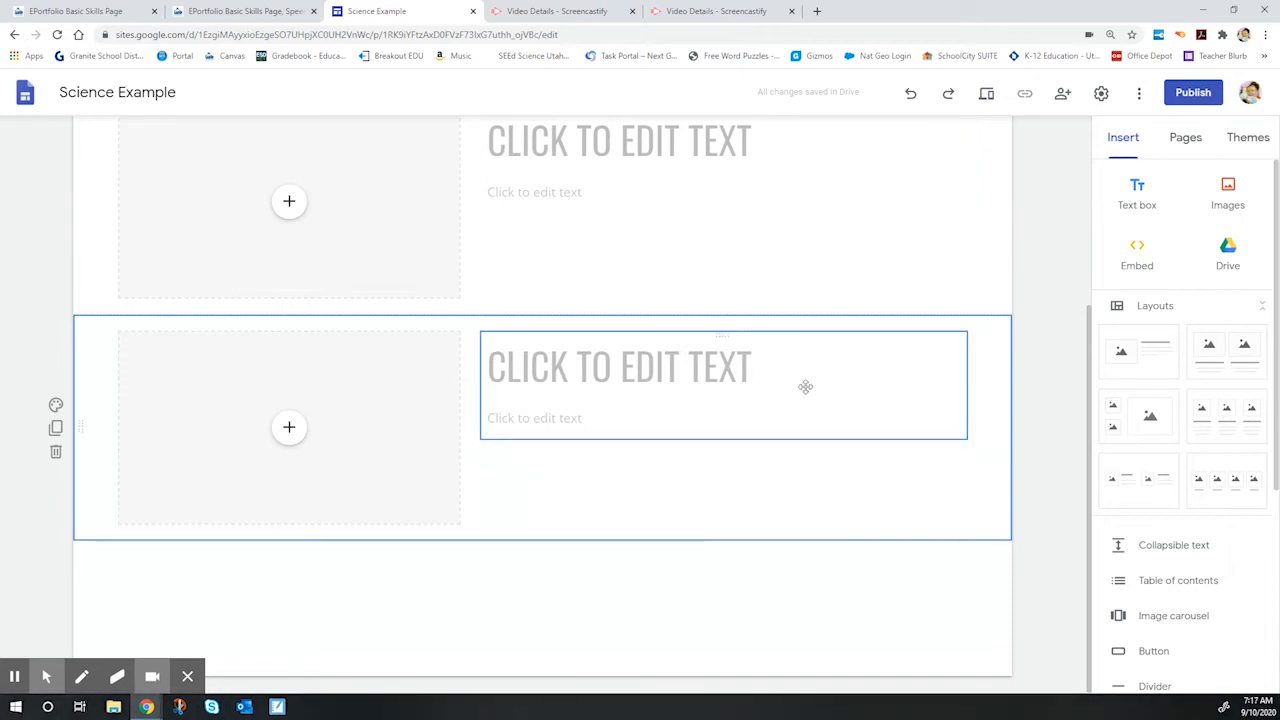
{"action": "left_click_drag", "start_coordinate": [1163, 355], "coordinate": [760, 529]}
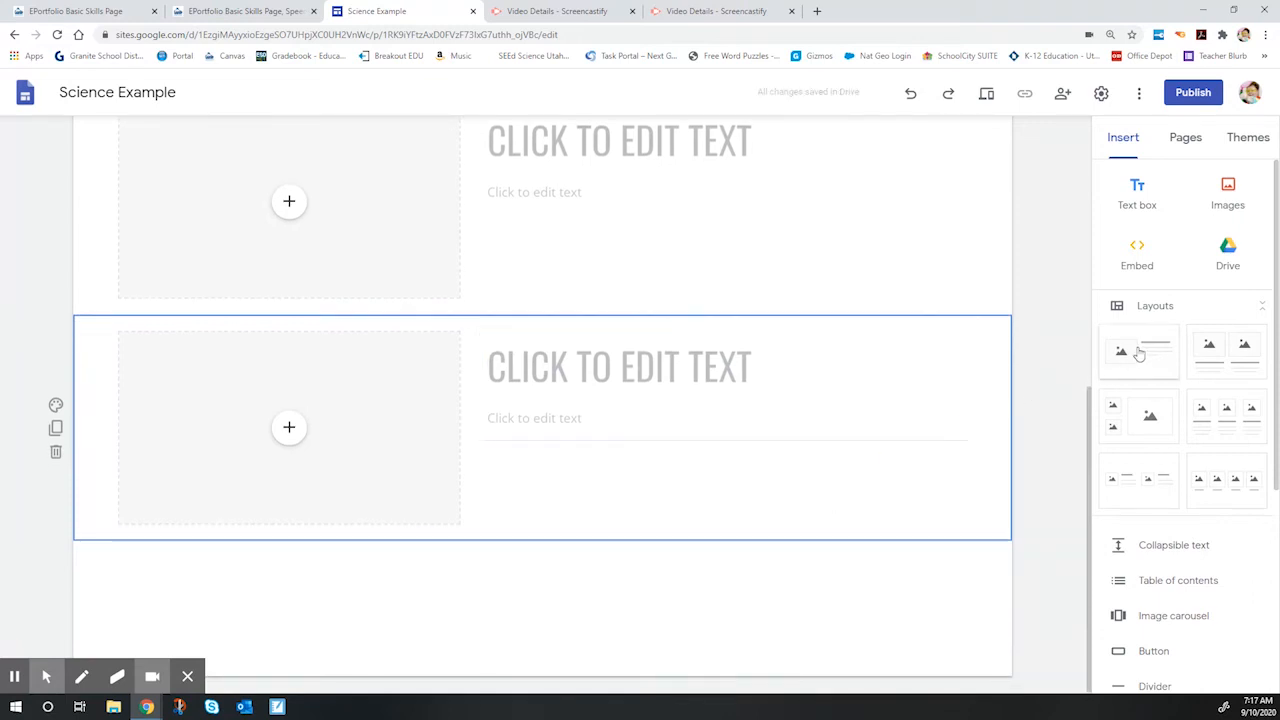
{"action": "left_click_drag", "start_coordinate": [1135, 351], "coordinate": [651, 560]}
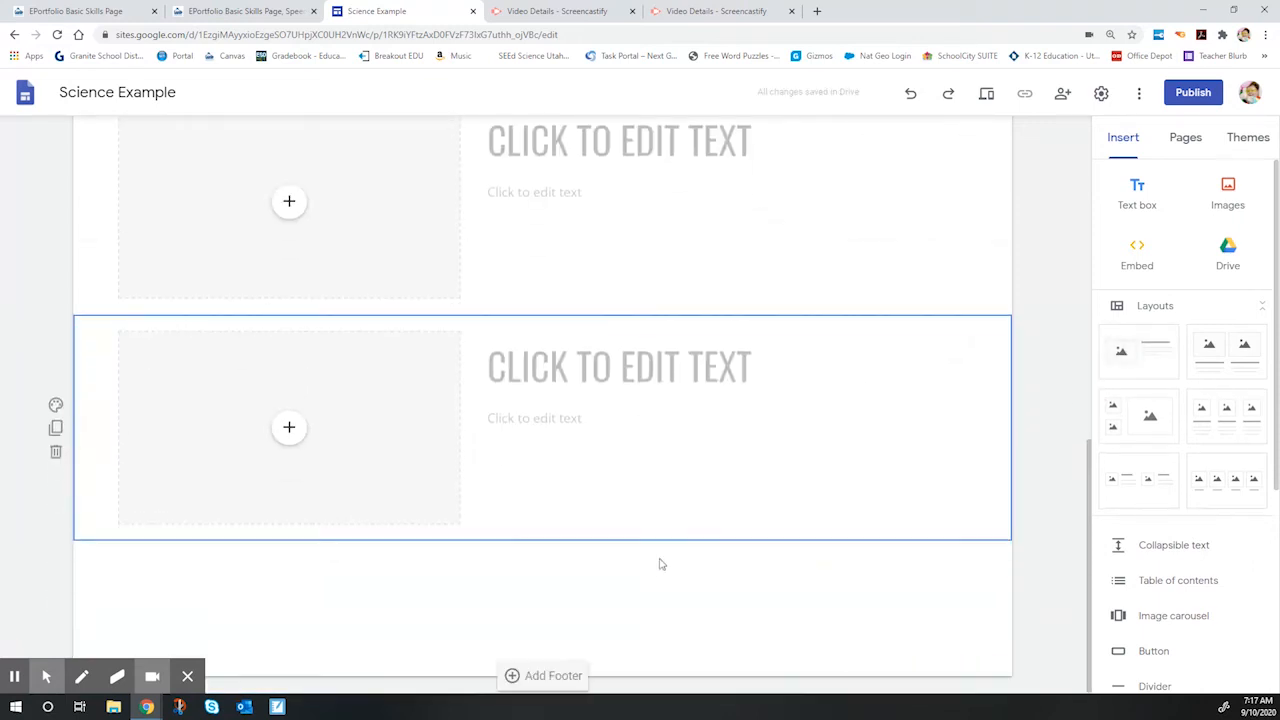
- Move the second section's image placeholder to the right of its heading and body text
{"action": "scroll", "coordinate": [773, 616], "scroll_direction": "up", "scroll_amount": 5}
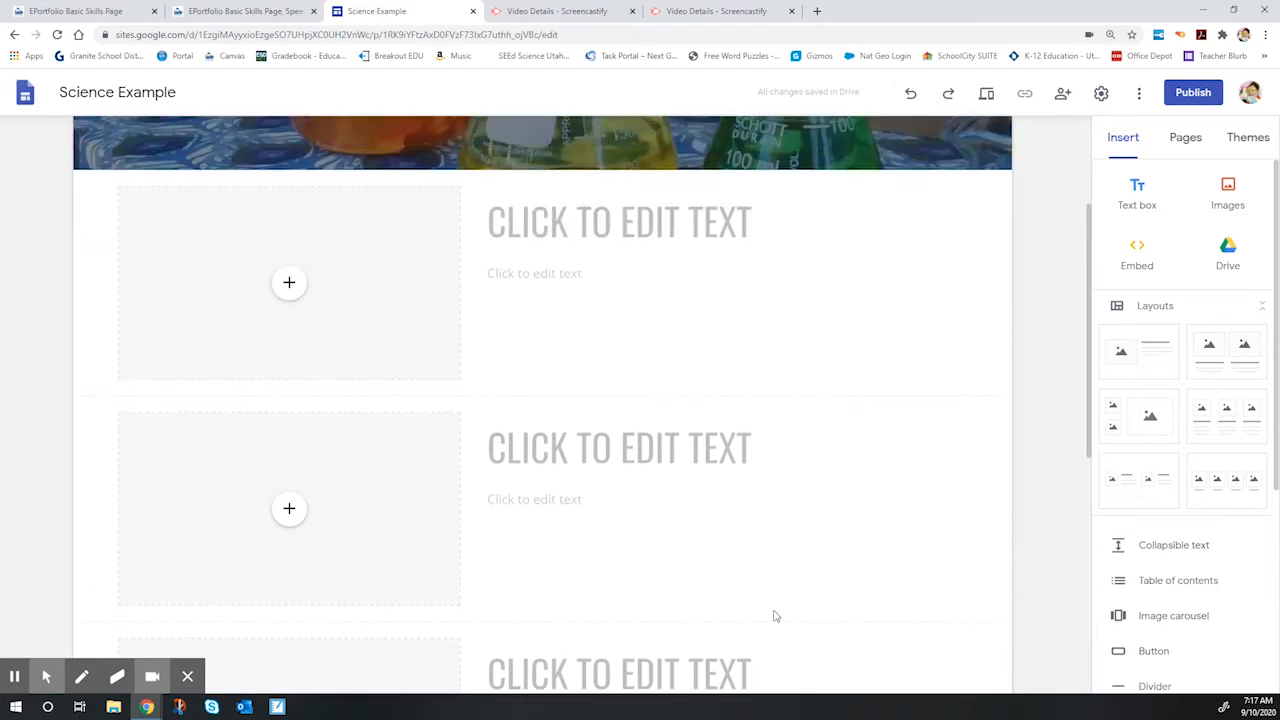
{"action": "scroll", "coordinate": [773, 616], "scroll_direction": "up", "scroll_amount": 1}
{"action": "scroll", "coordinate": [773, 616], "scroll_direction": "down", "scroll_amount": 6}
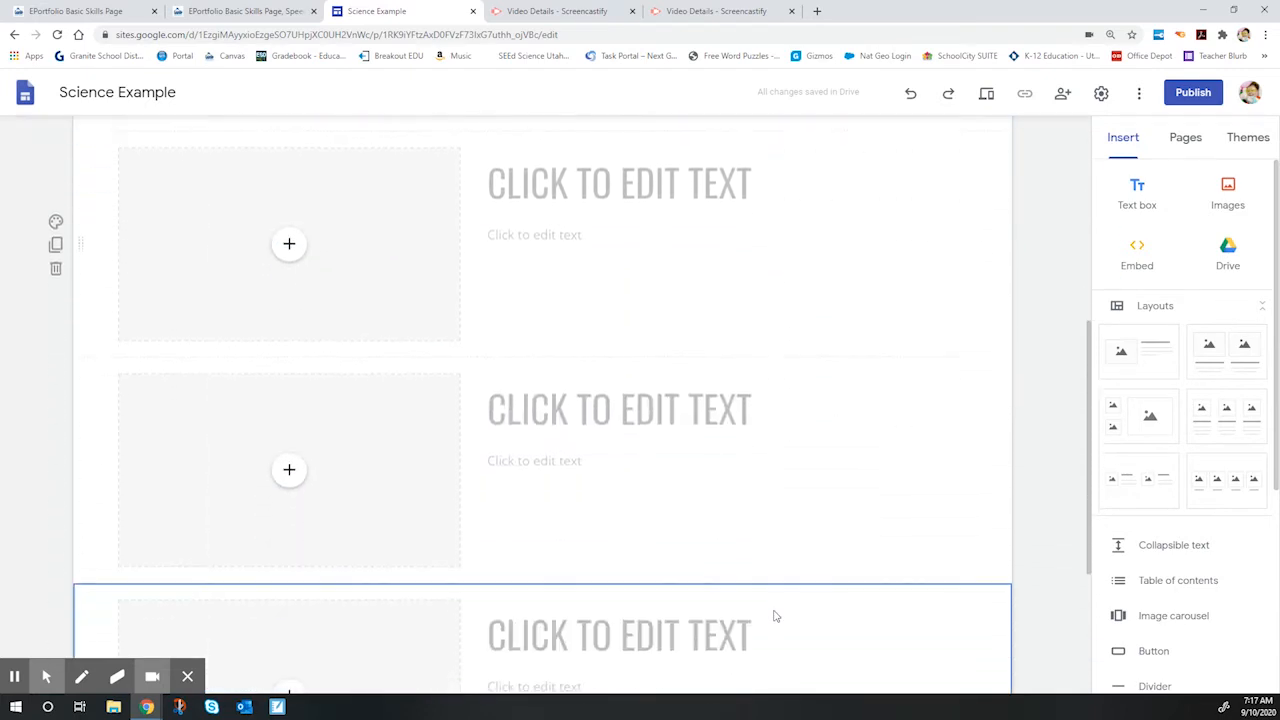
{"action": "scroll", "coordinate": [773, 616], "scroll_direction": "down", "scroll_amount": 4}
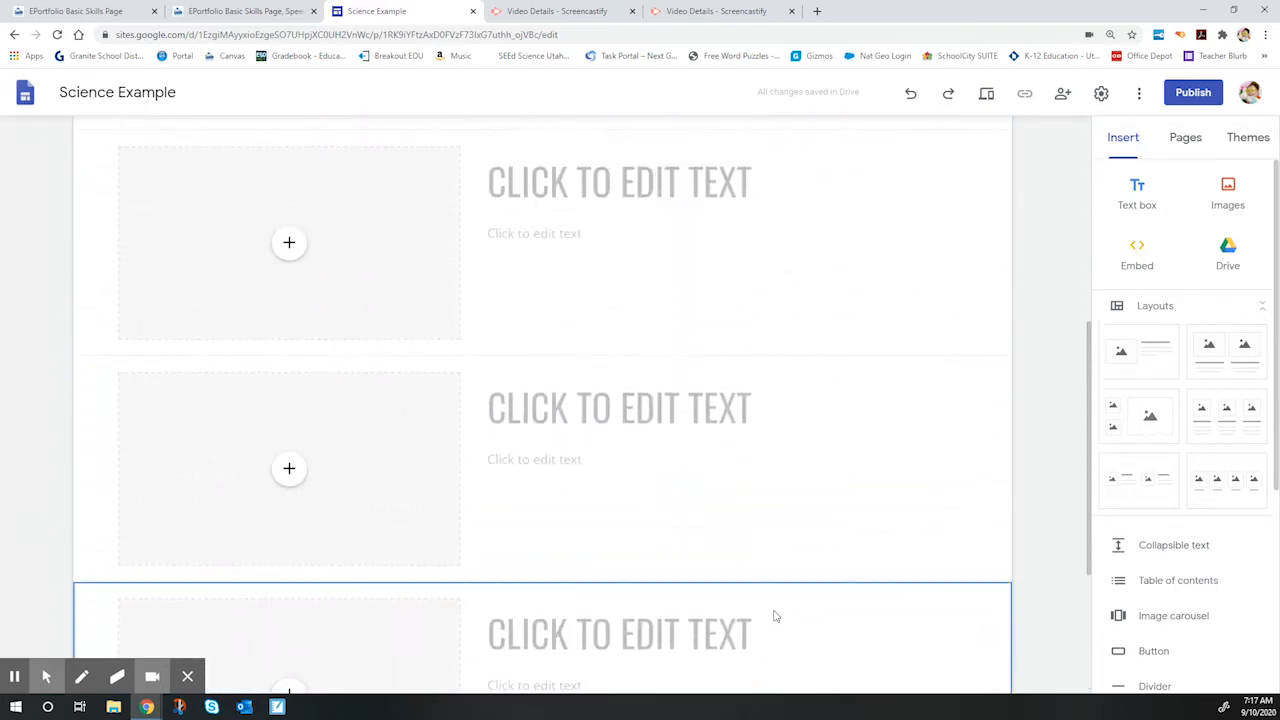
{"action": "scroll", "coordinate": [773, 610], "scroll_direction": "up", "scroll_amount": 5}
{"action": "scroll", "coordinate": [773, 610], "scroll_direction": "down", "scroll_amount": 5}
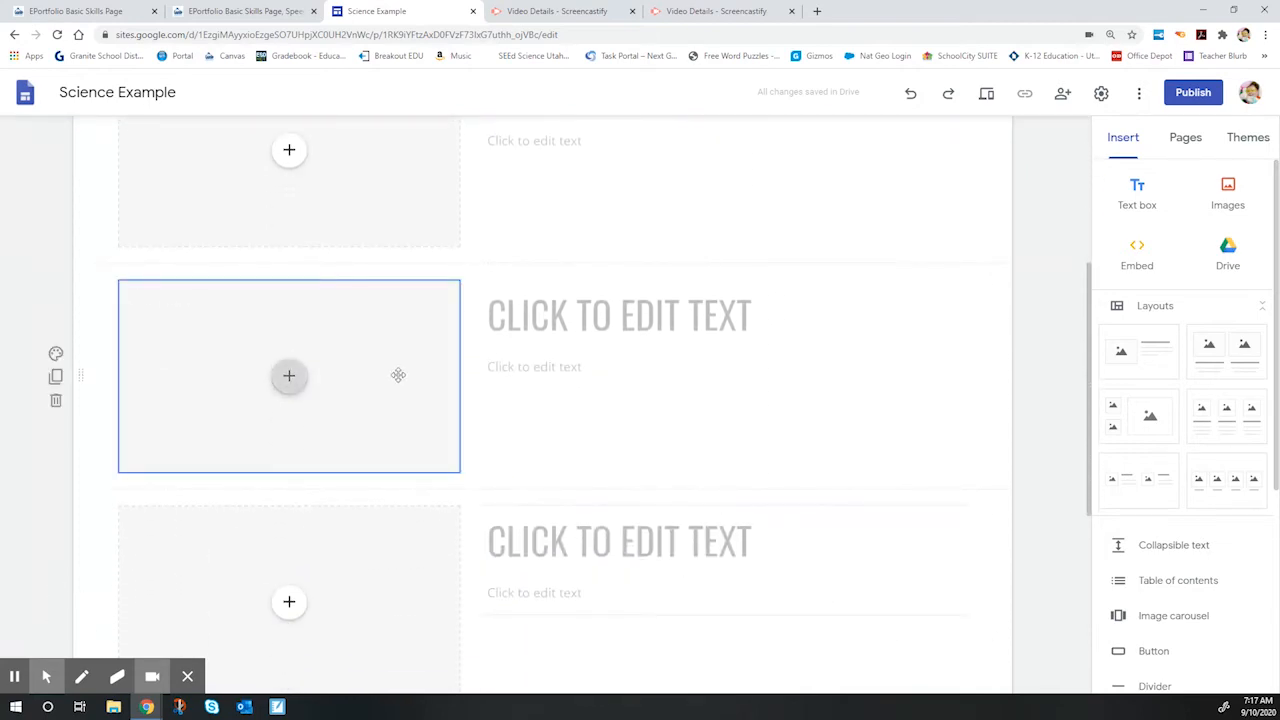
{"action": "left_click_drag", "start_coordinate": [398, 375], "coordinate": [986, 404]}
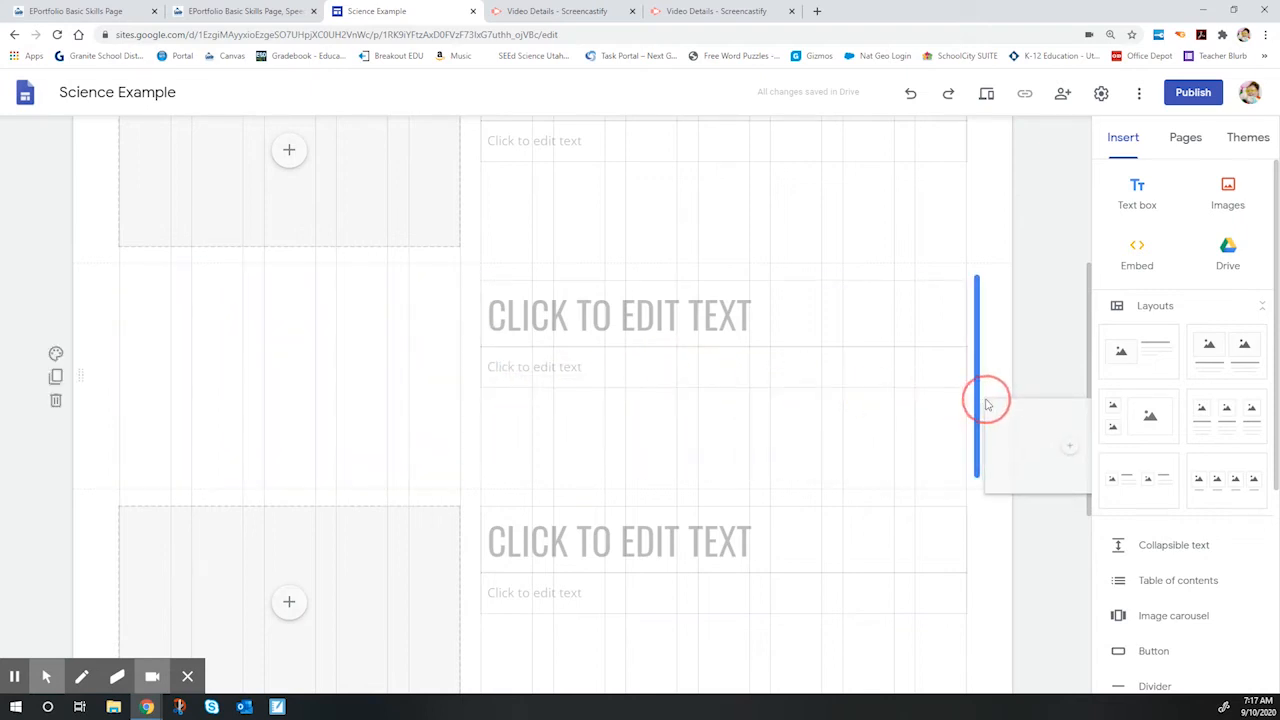
{"action": "left_click_drag", "start_coordinate": [986, 404], "coordinate": [986, 404]}
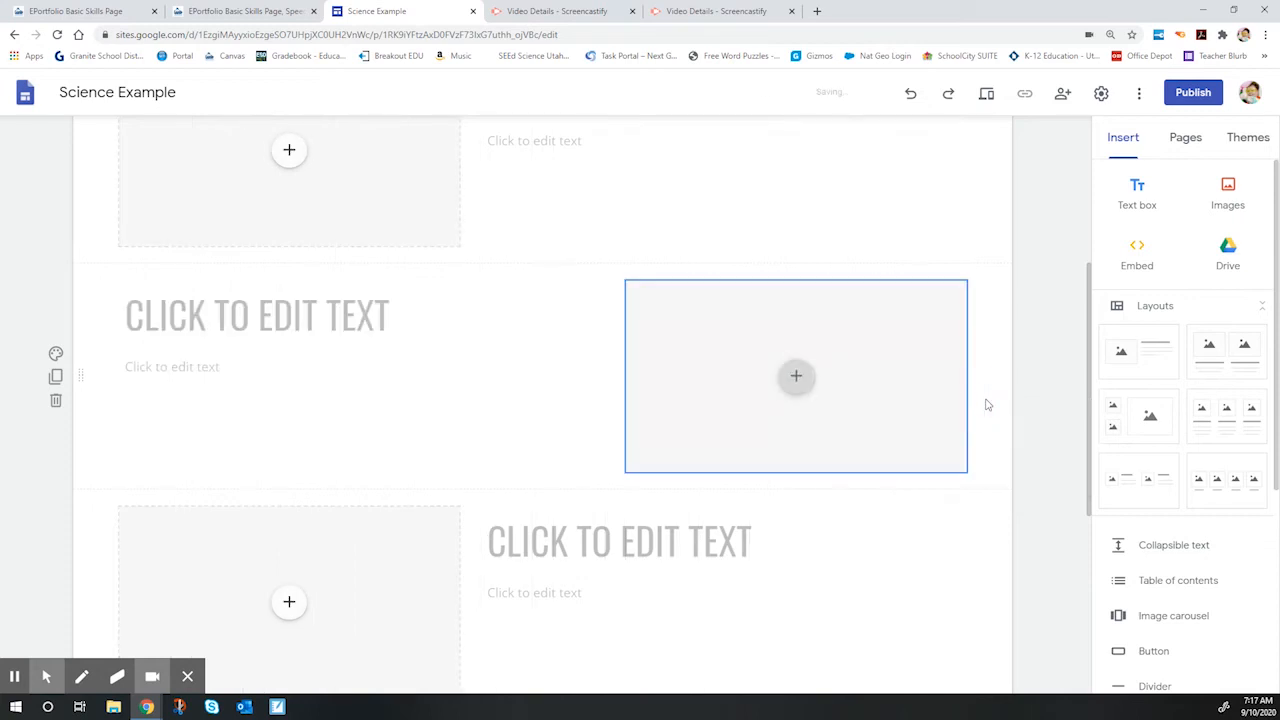
- Move the fourth section's image placeholder to the right of its text so the sections alternate
{"action": "scroll", "coordinate": [535, 325], "scroll_direction": "up", "scroll_amount": 3}
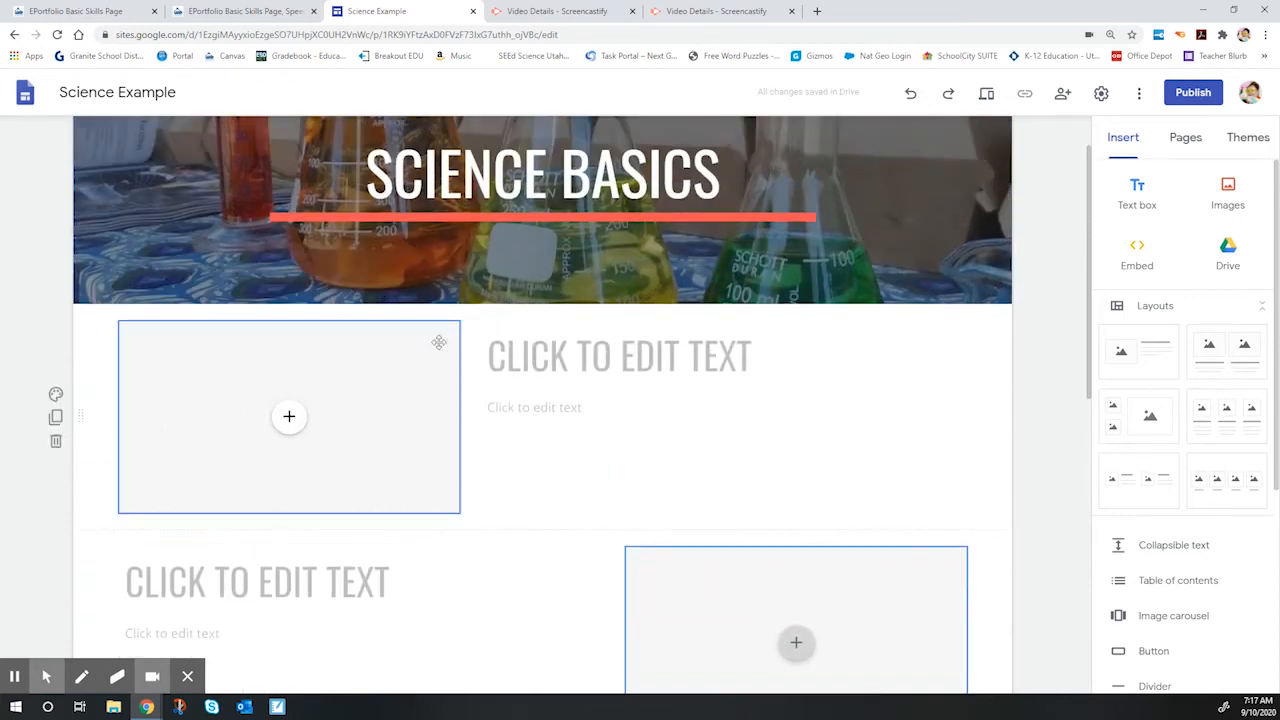
{"action": "scroll", "coordinate": [693, 595], "scroll_direction": "down", "scroll_amount": 5}
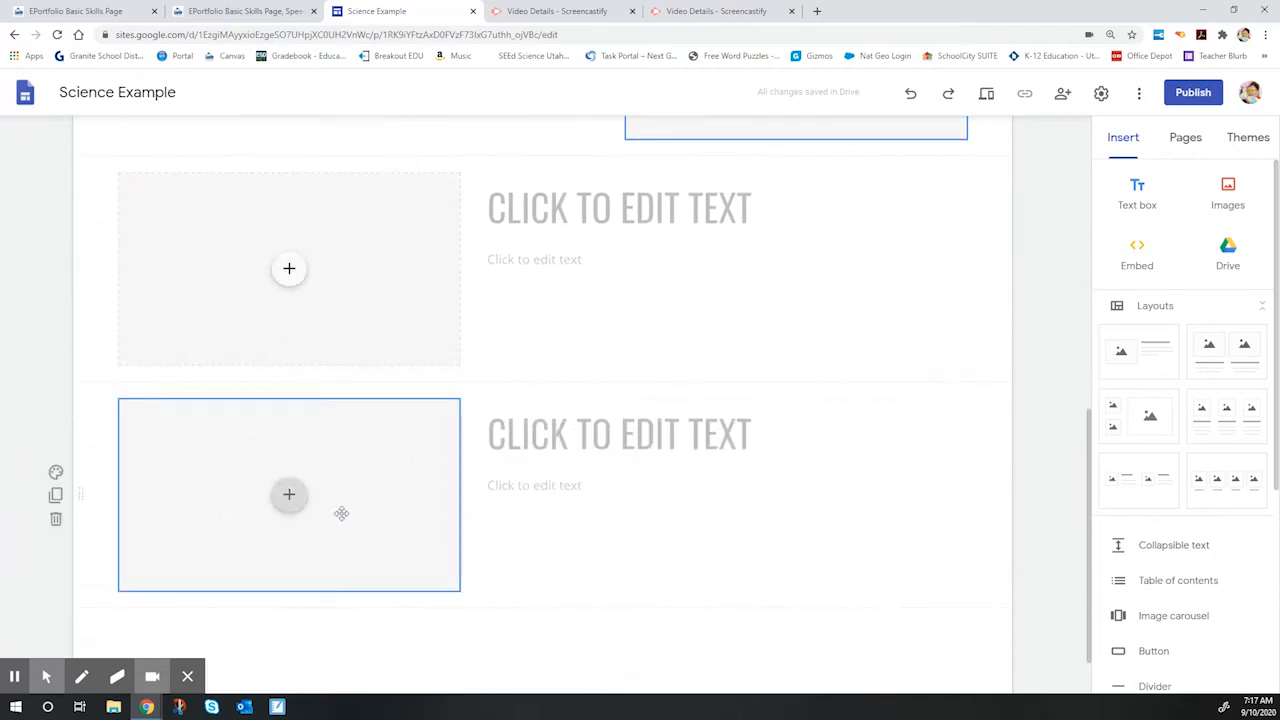
{"action": "left_click_drag", "start_coordinate": [343, 510], "coordinate": [966, 489]}
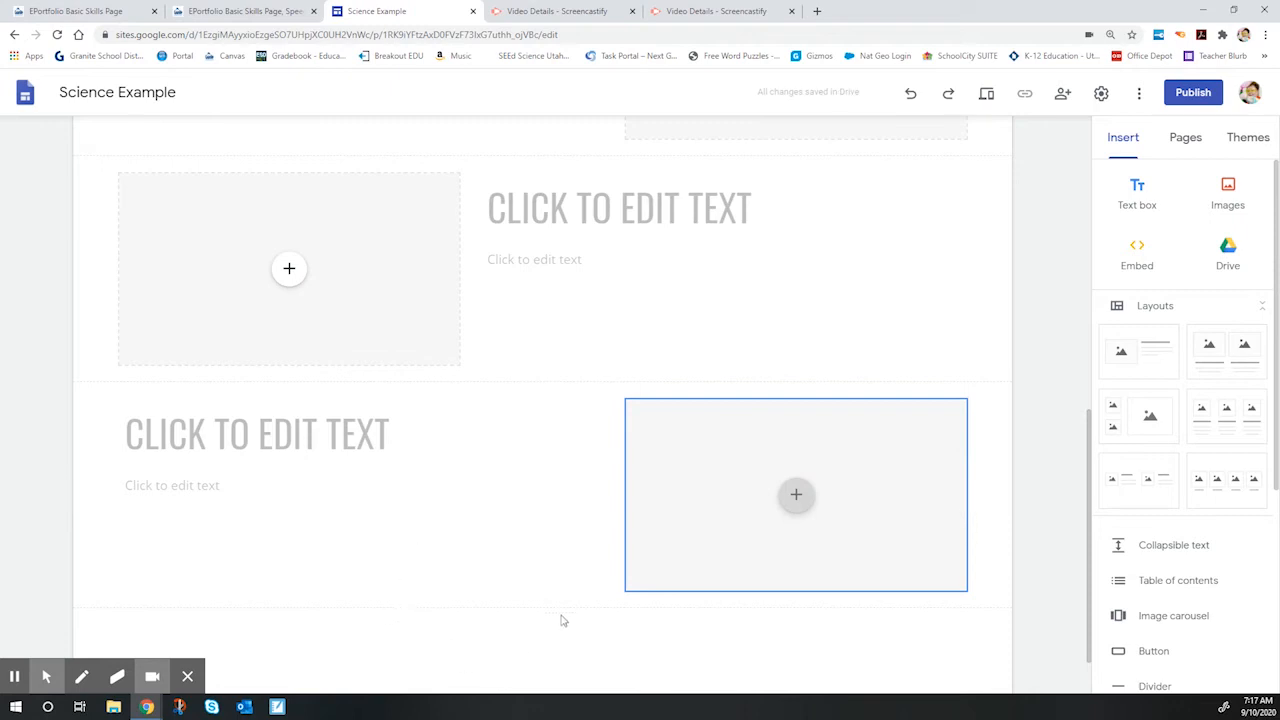
{"action": "scroll", "coordinate": [566, 563], "scroll_direction": "up", "scroll_amount": 5}
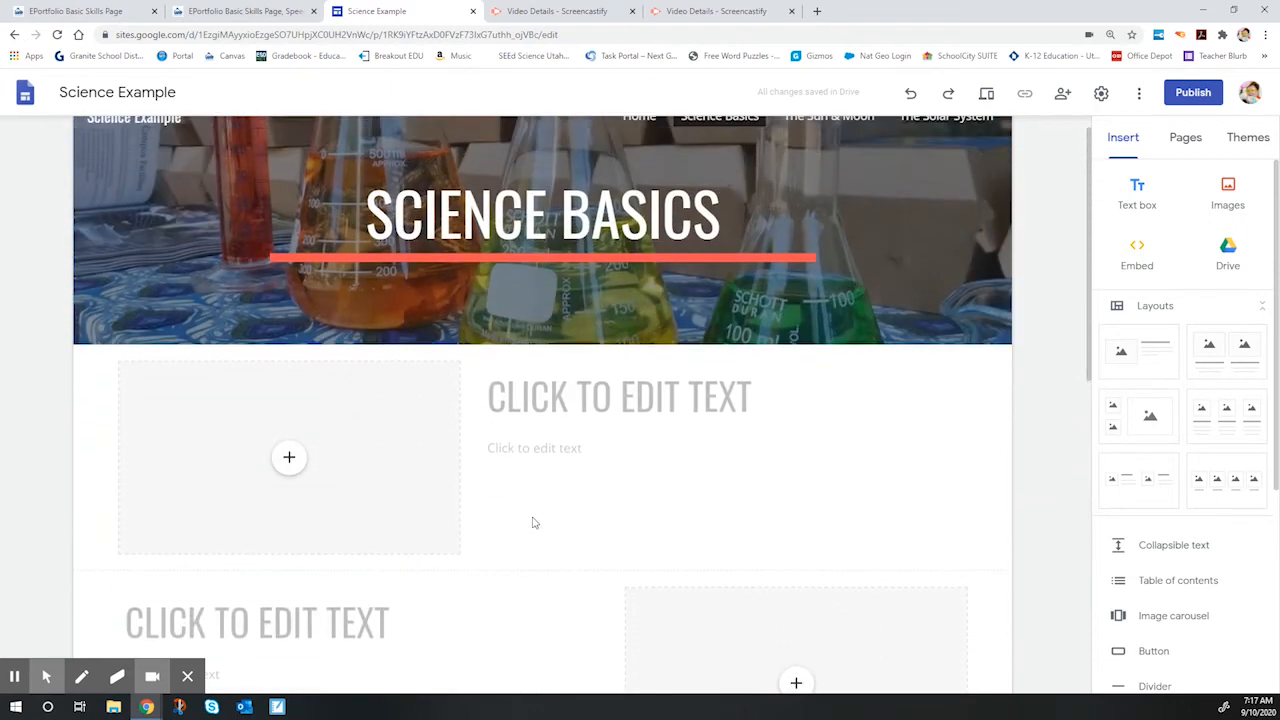
- Enter "OBSERVATIONS" as the first section's heading and "3D SCIENCE" as the second section's heading
{"action": "scroll", "coordinate": [532, 522], "scroll_direction": "down", "scroll_amount": 1}
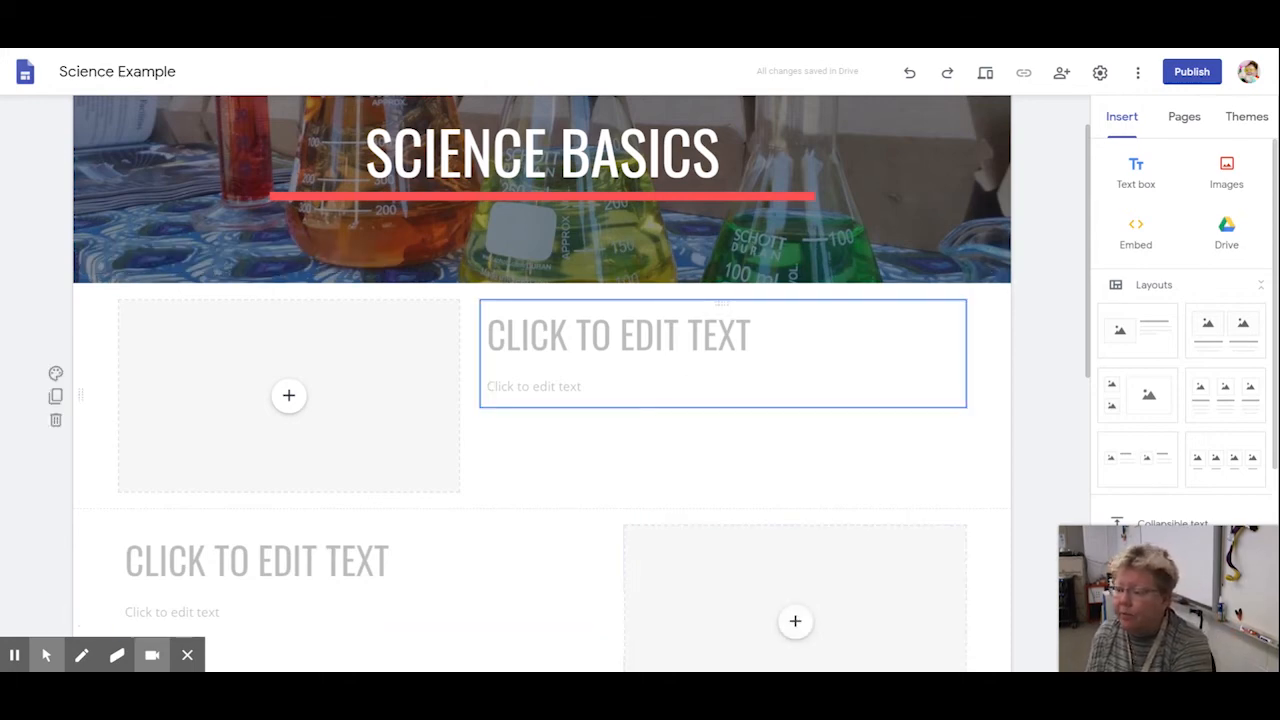
{"action": "left_click", "coordinate": [749, 331]}
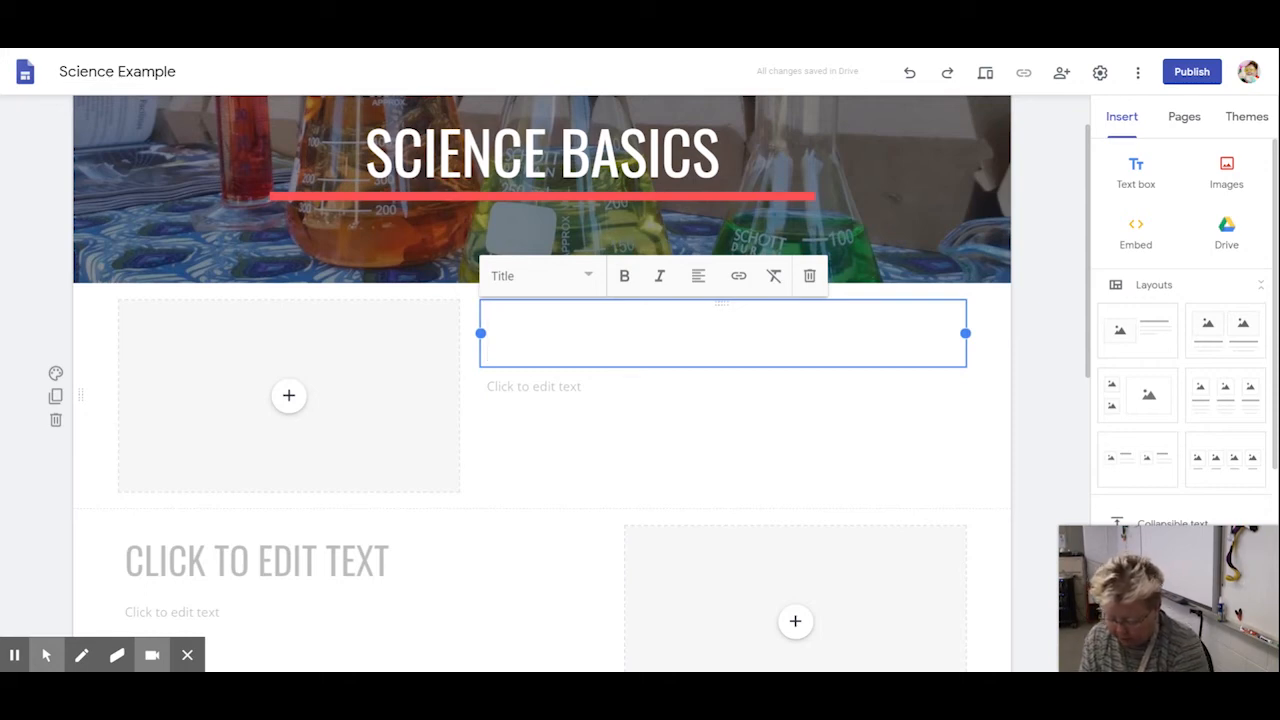
{"action": "type", "text": "OBSERVATIONS"}
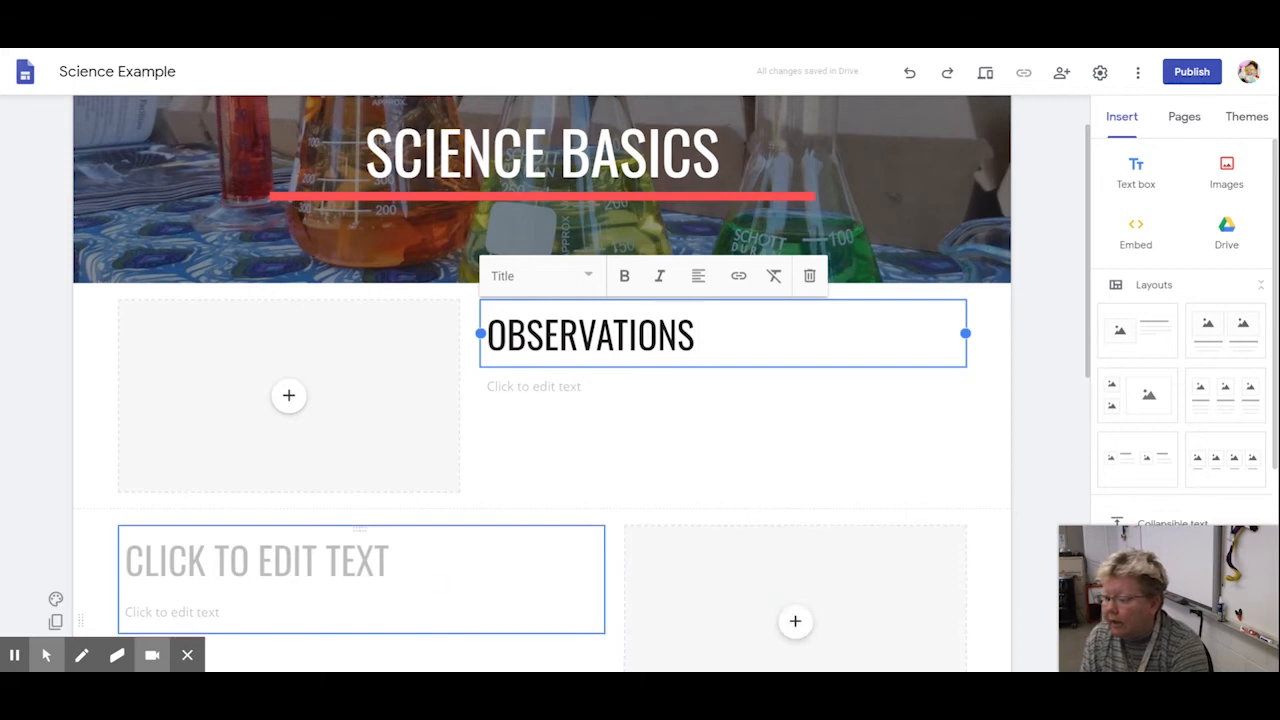
{"action": "left_click", "coordinate": [391, 556]}
{"action": "type", "text": "3"}
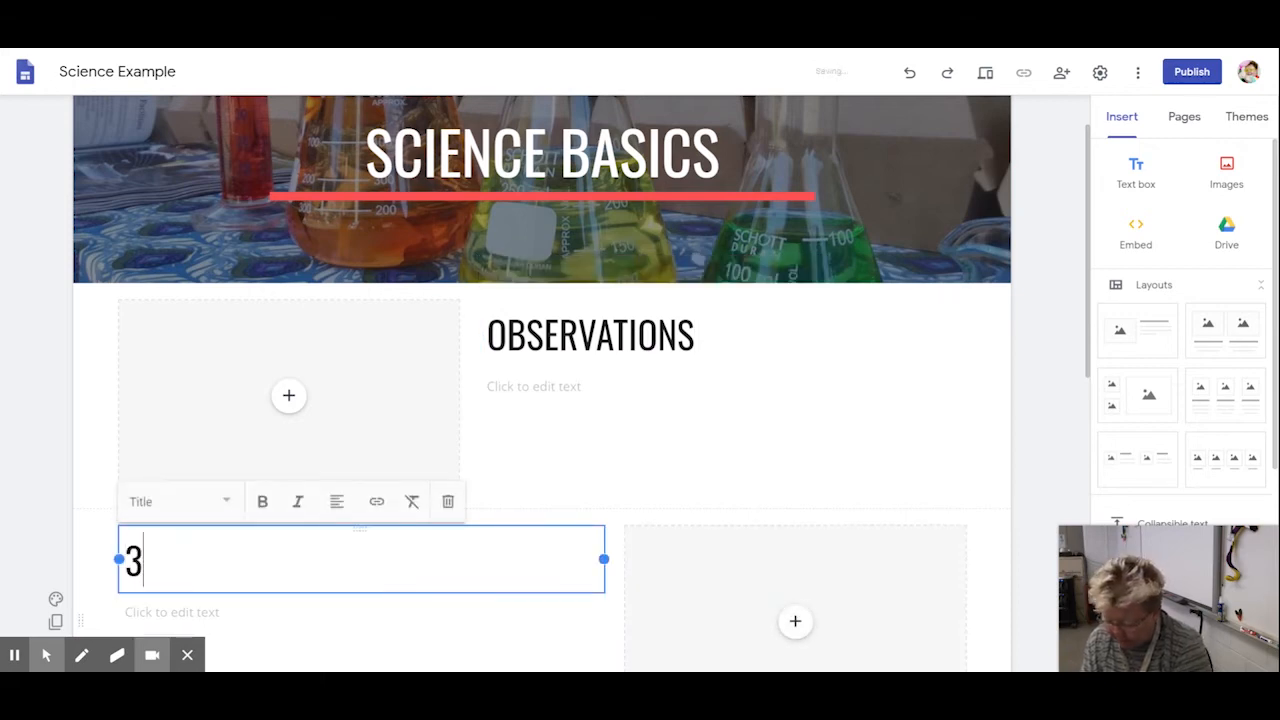
{"action": "type", "text": "D SCIENCE"}
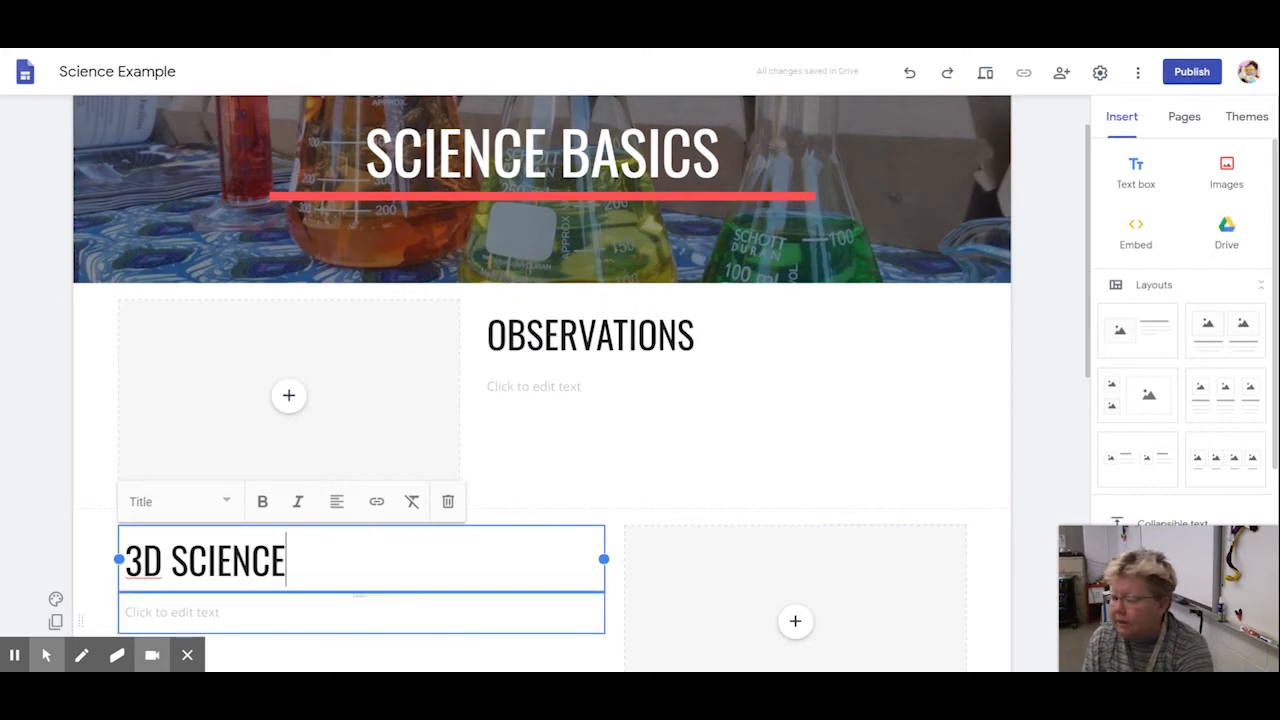
- Enter "LAB SAFETY" as the third section's heading and "MEASURING IN THE LAB" as the fourth section's heading
{"action": "scroll", "coordinate": [180, 600], "scroll_direction": "down", "scroll_amount": 5}
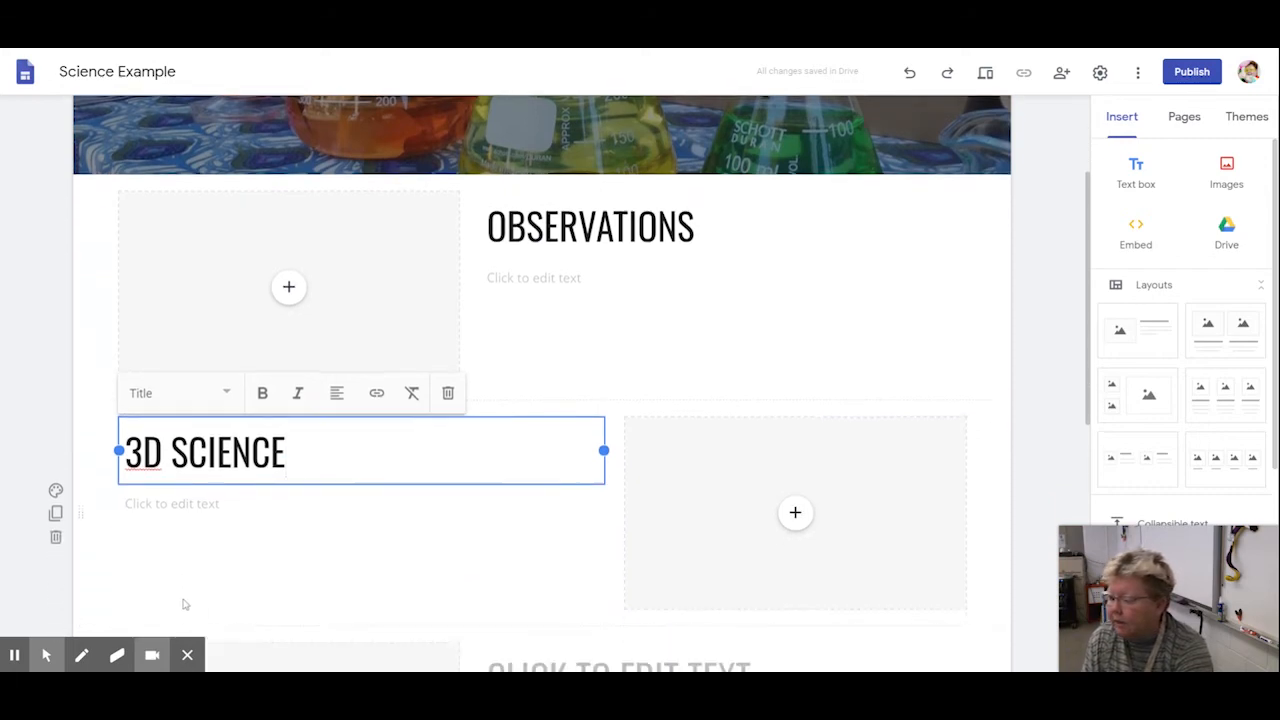
{"action": "scroll", "coordinate": [219, 578], "scroll_direction": "down", "scroll_amount": 2}
{"action": "left_click", "coordinate": [720, 250]}
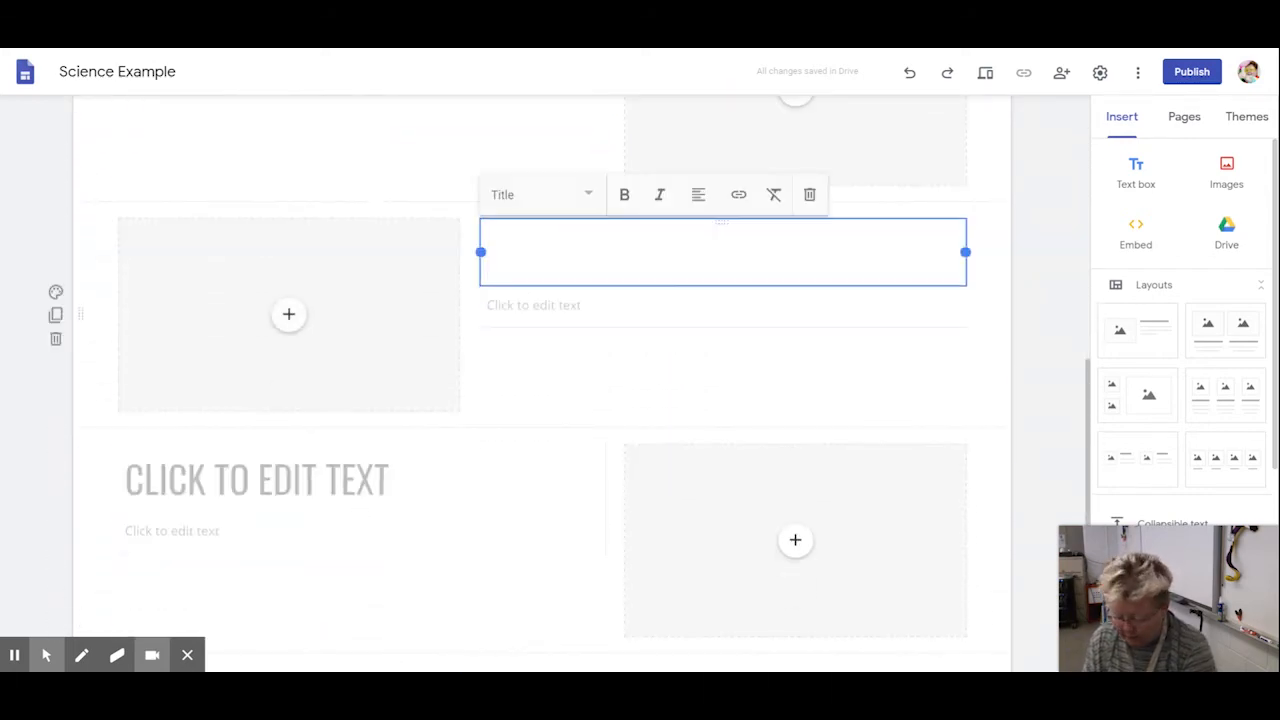
{"action": "type", "text": "LAB S"}
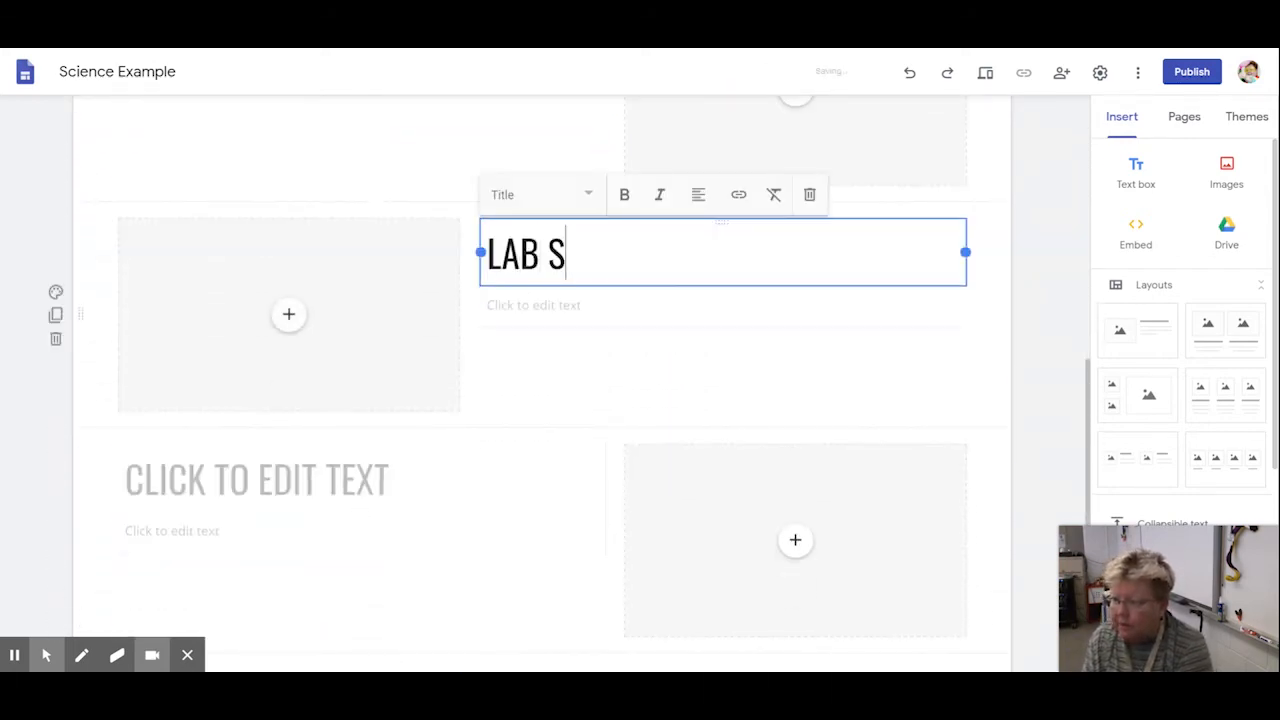
{"action": "type", "text": "AFETY"}
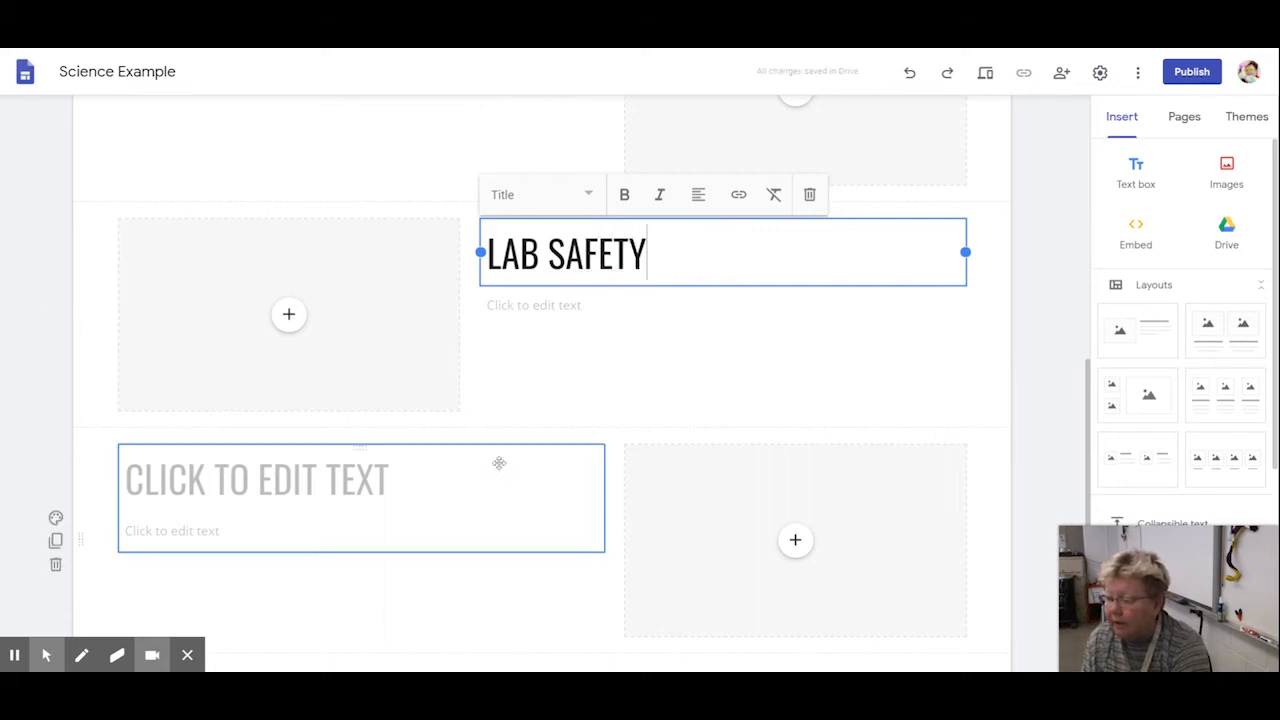
{"action": "left_click", "coordinate": [256, 479]}
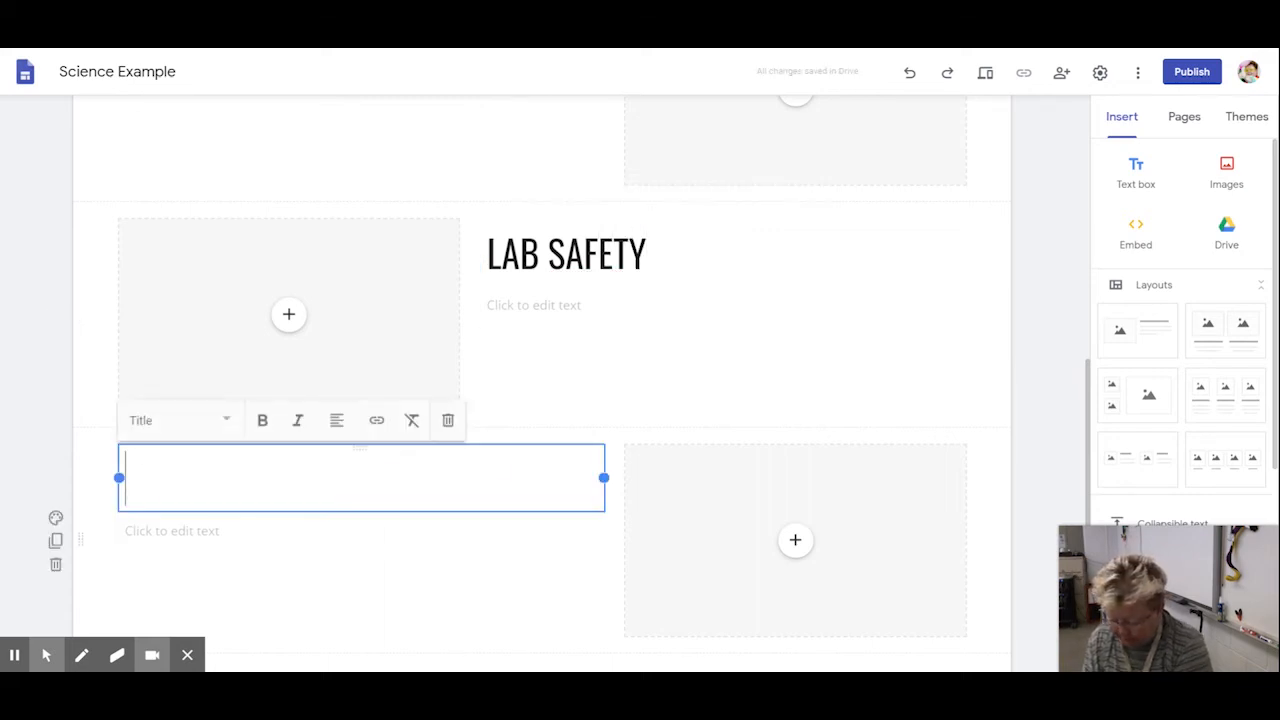
{"action": "type", "text": "MEASURING IN THE "}
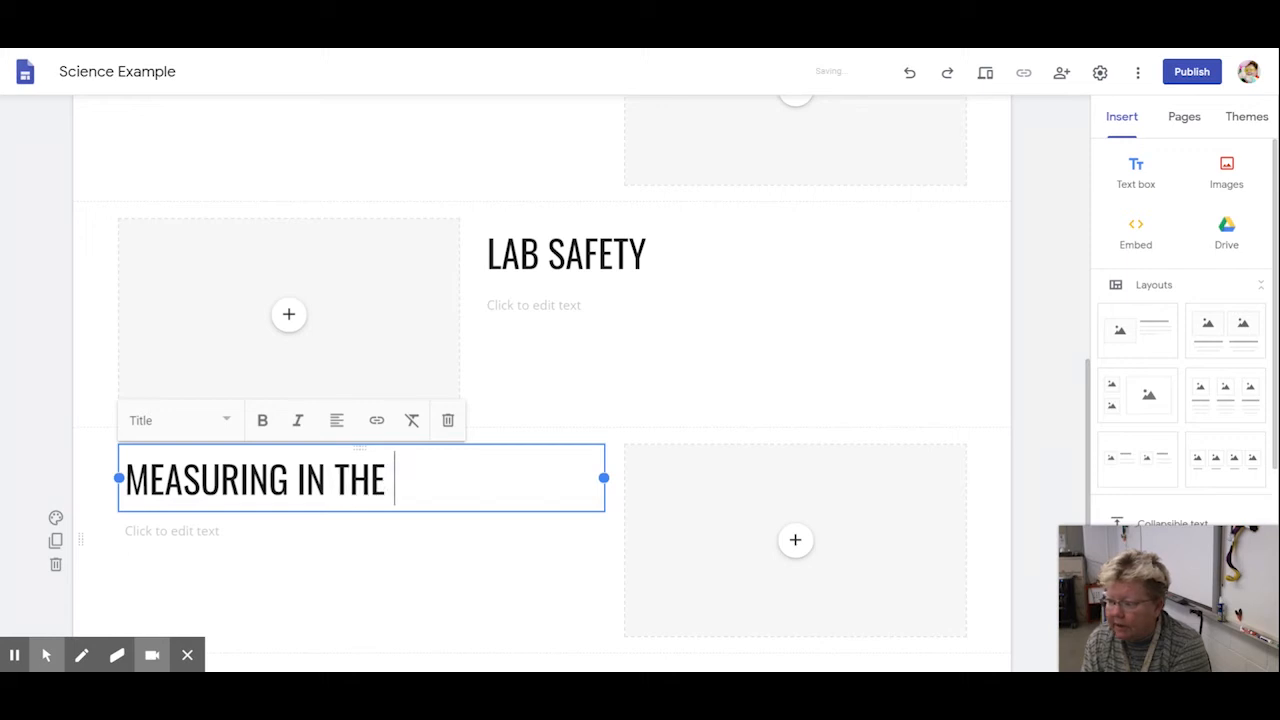
{"action": "type", "text": "LAB"}
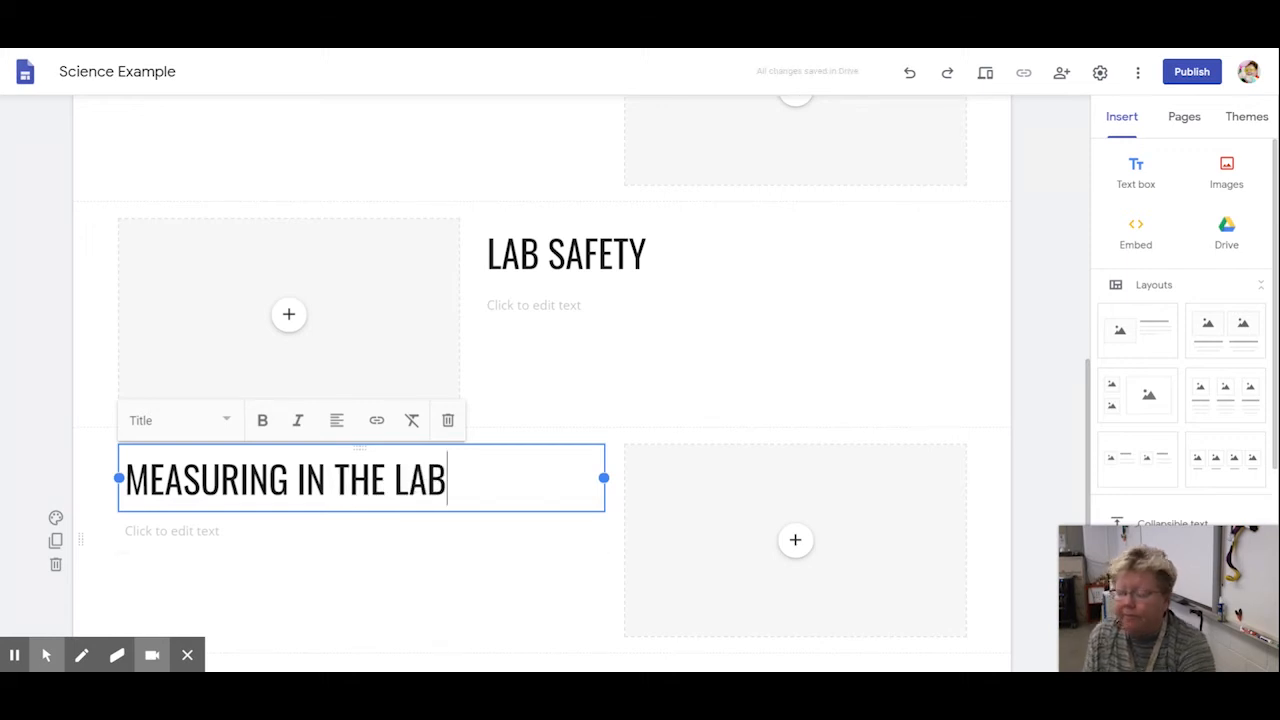
- Search Google Images for "magnifying glass" to fill the image placeholder beside the Observations heading
{"action": "scroll", "coordinate": [445, 432], "scroll_direction": "up", "scroll_amount": 5}
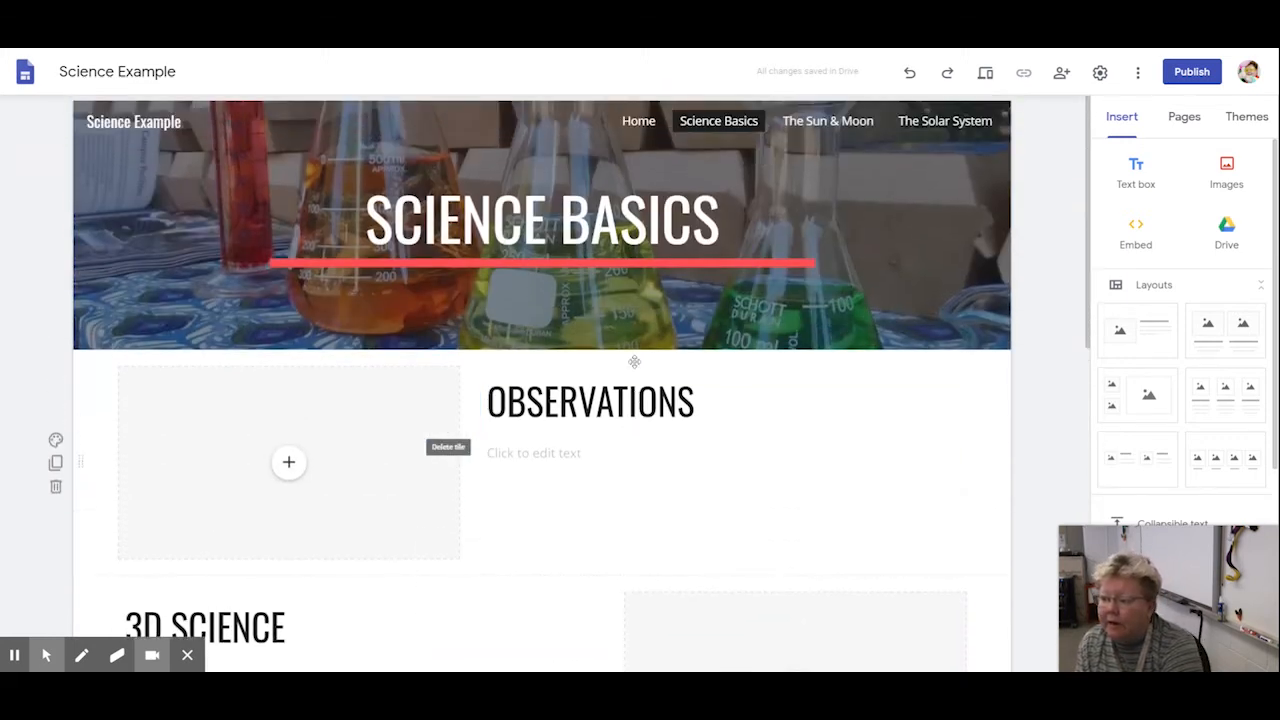
{"action": "scroll", "coordinate": [267, 323], "scroll_direction": "down", "scroll_amount": 5}
{"action": "scroll", "coordinate": [267, 323], "scroll_direction": "up", "scroll_amount": 5}
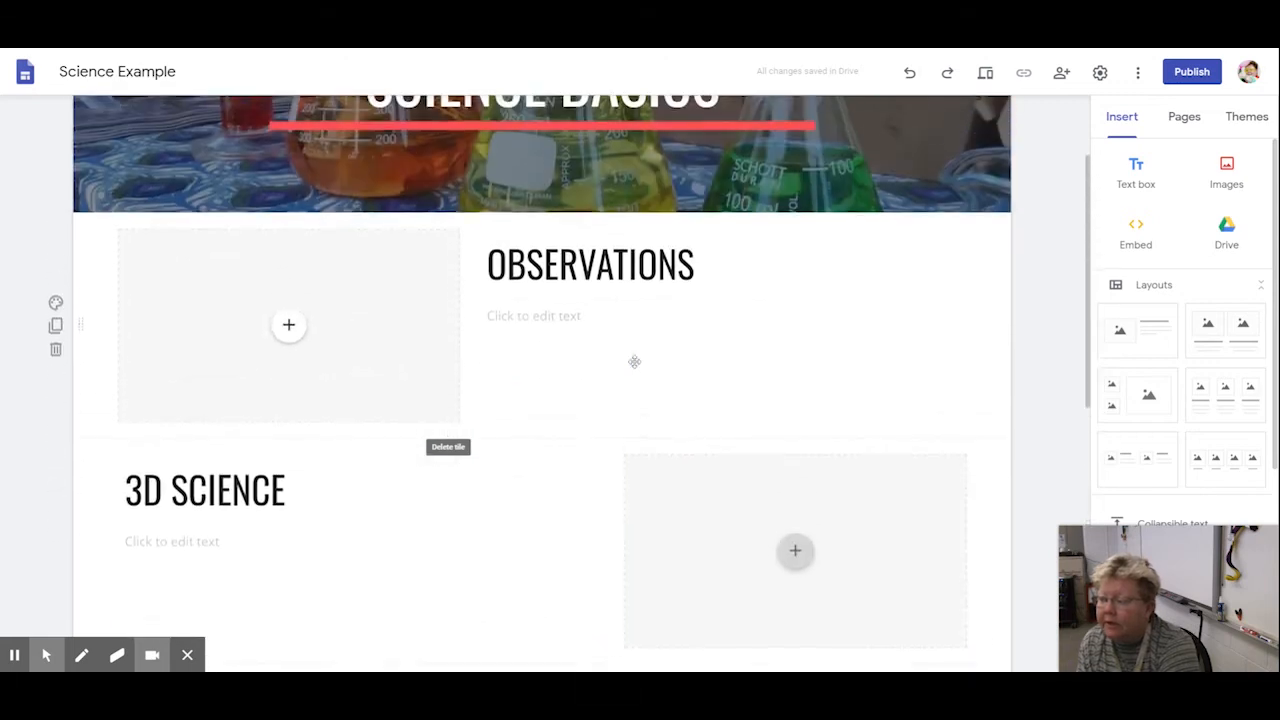
{"action": "left_click", "coordinate": [289, 329]}
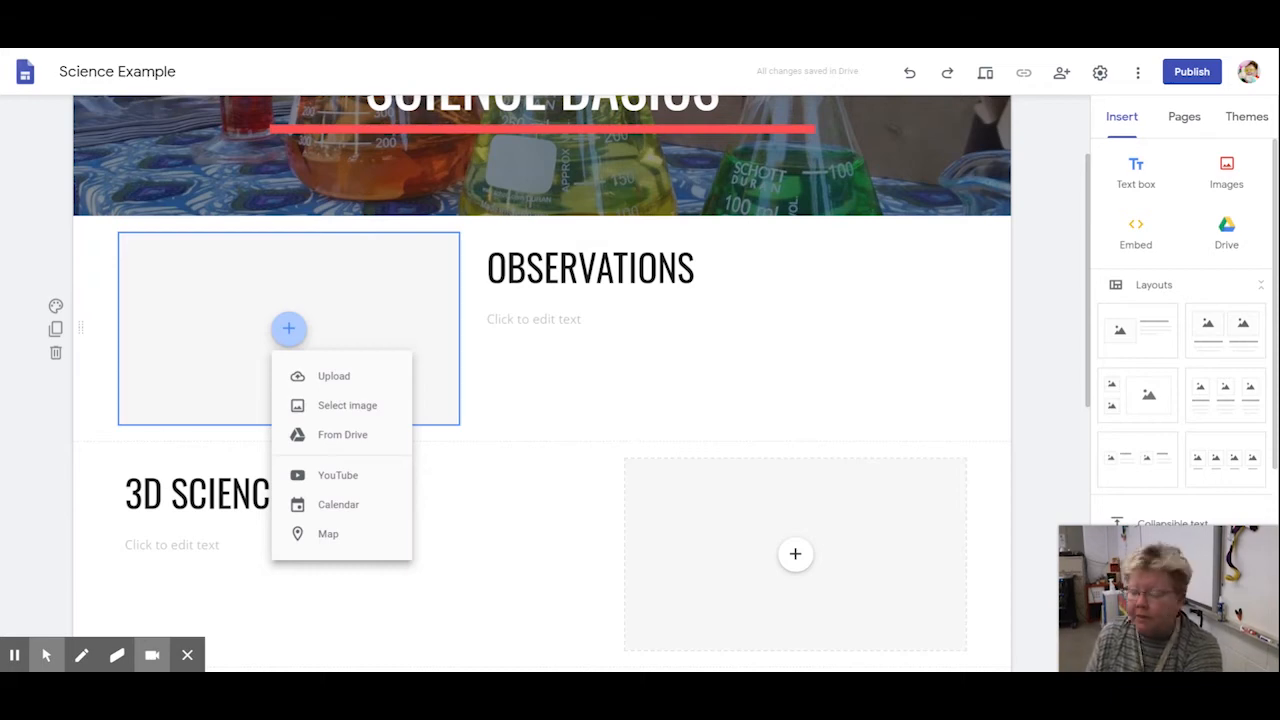
{"action": "left_click", "coordinate": [350, 408]}
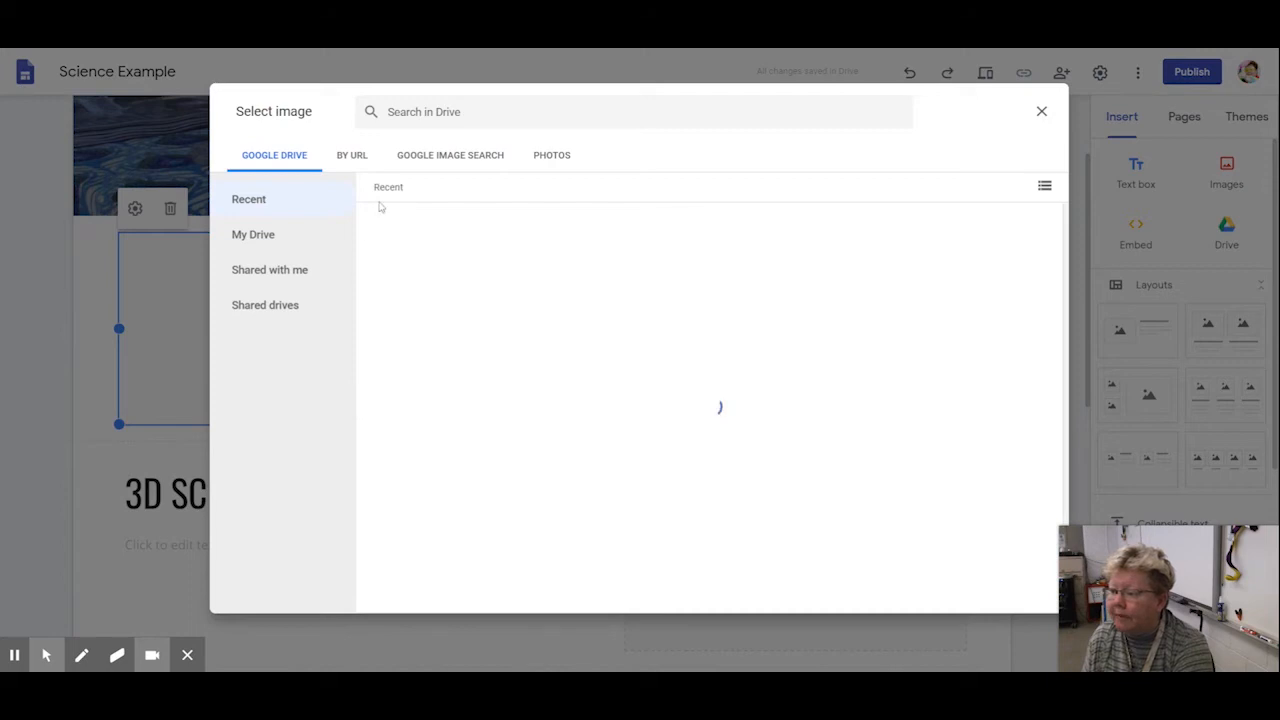
{"action": "left_click", "coordinate": [453, 158]}
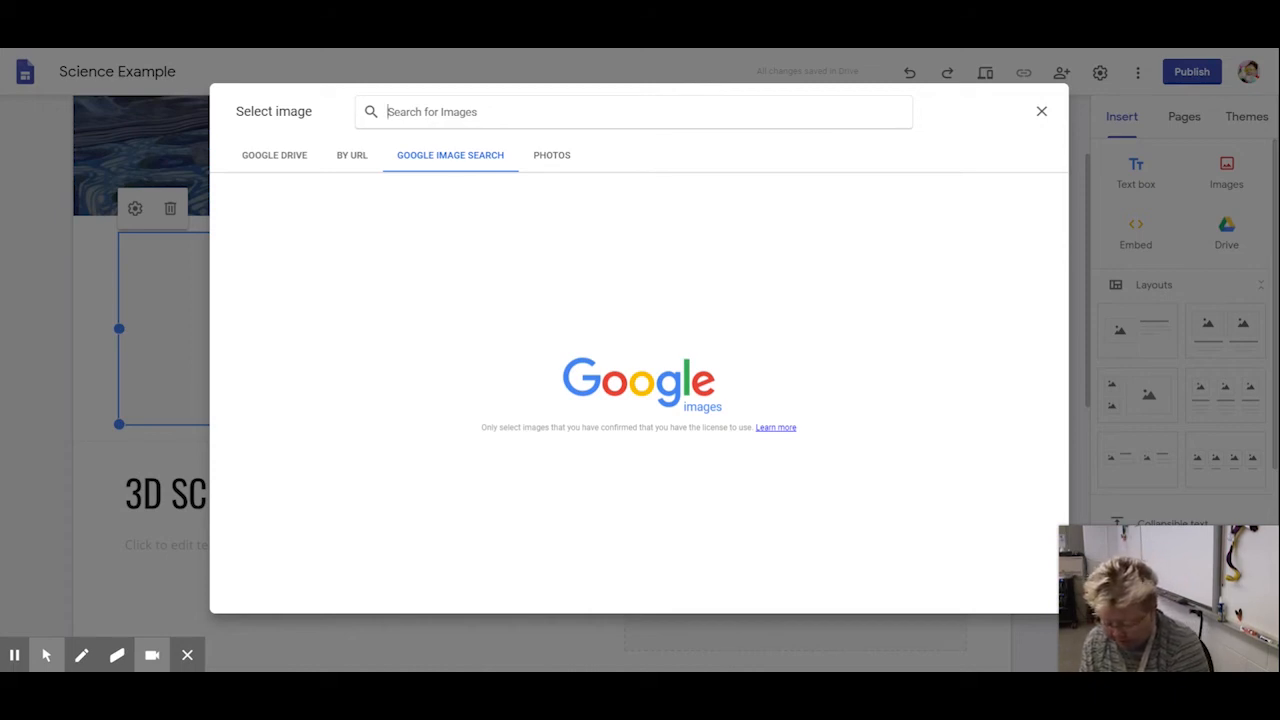
{"action": "type", "text": "magni"}
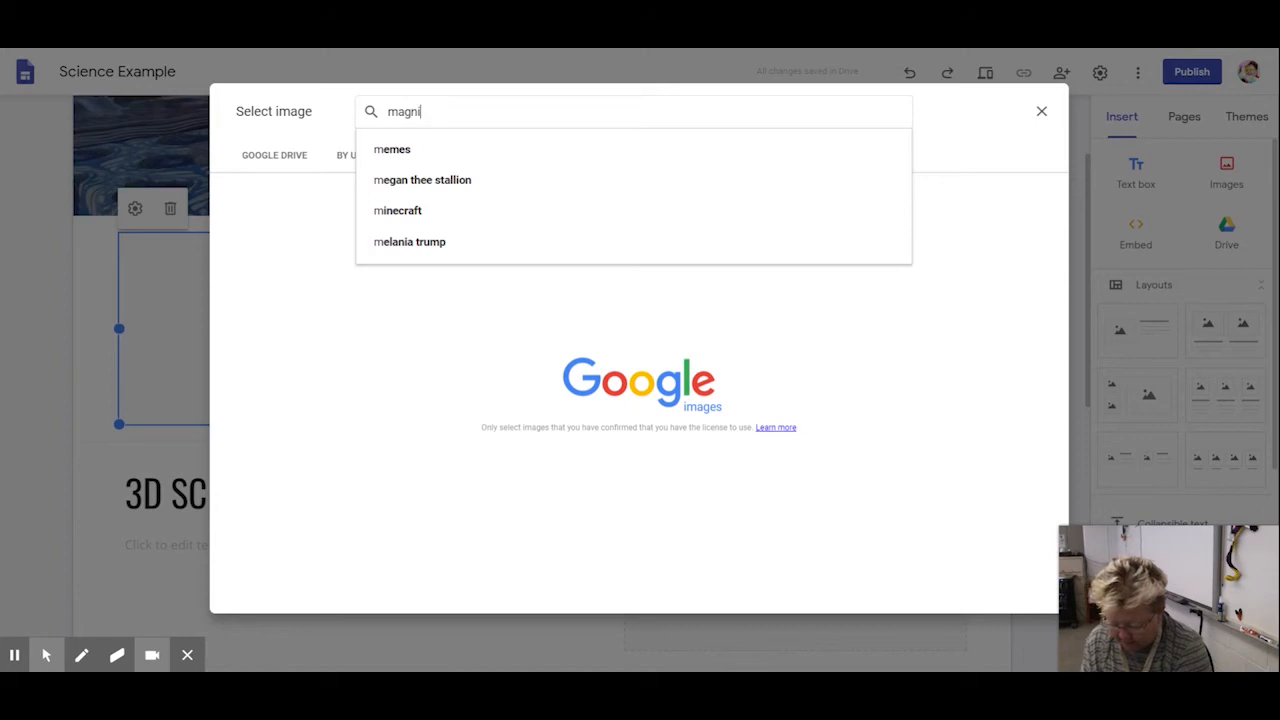
{"action": "type", "text": "fying"}
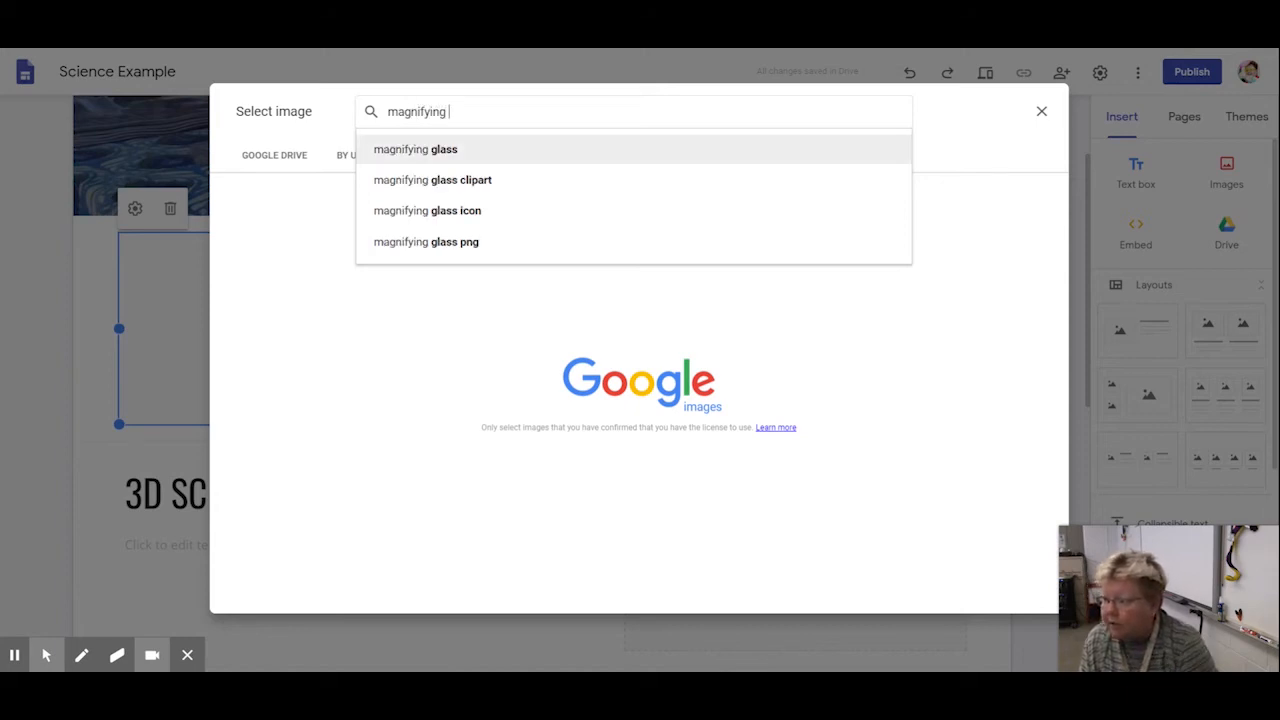
{"action": "left_click", "coordinate": [650, 150]}
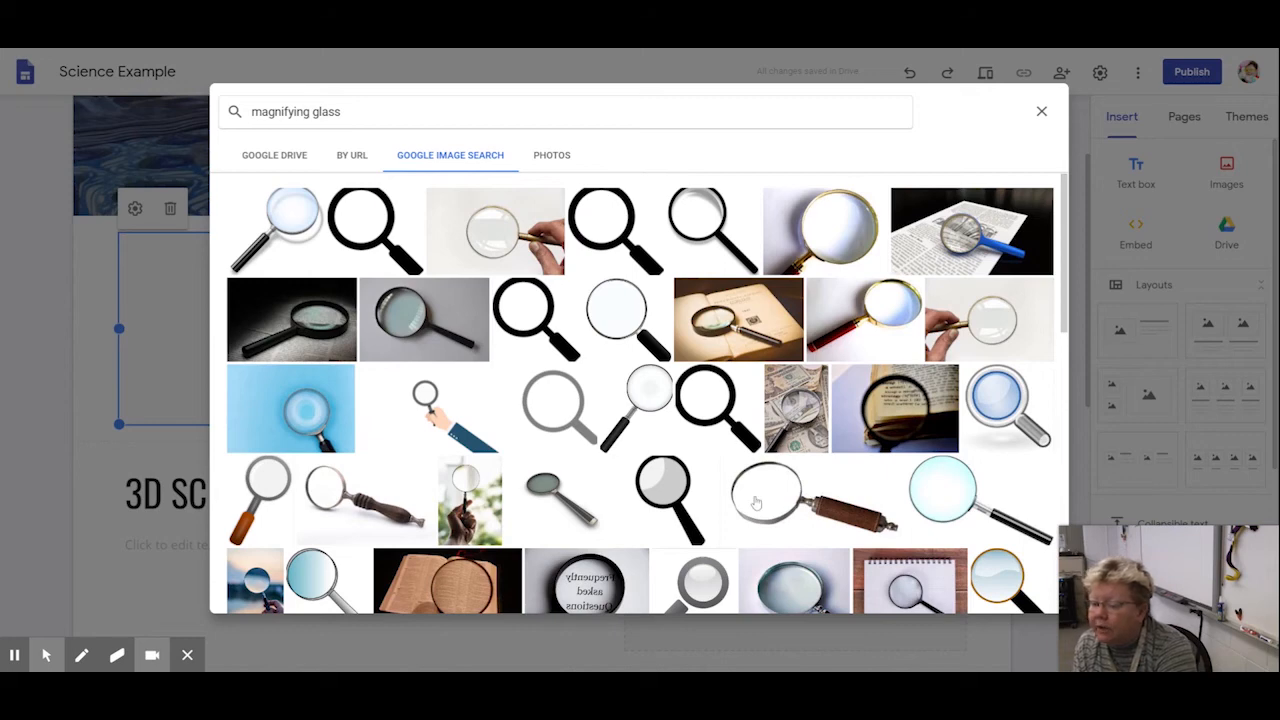
- Insert the small silver-handled magnifying glass picture beside Observations, and delete that image tile
{"action": "left_click", "coordinate": [561, 513]}
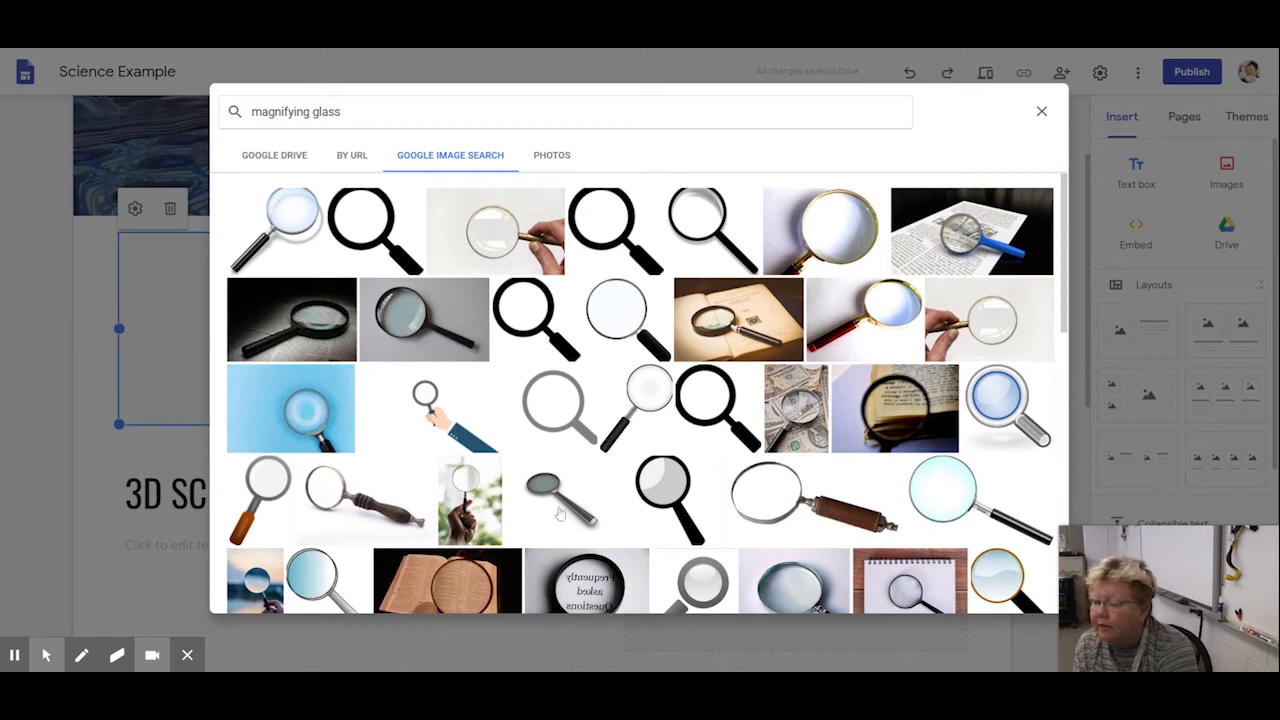
{"action": "left_click", "coordinate": [1030, 594]}
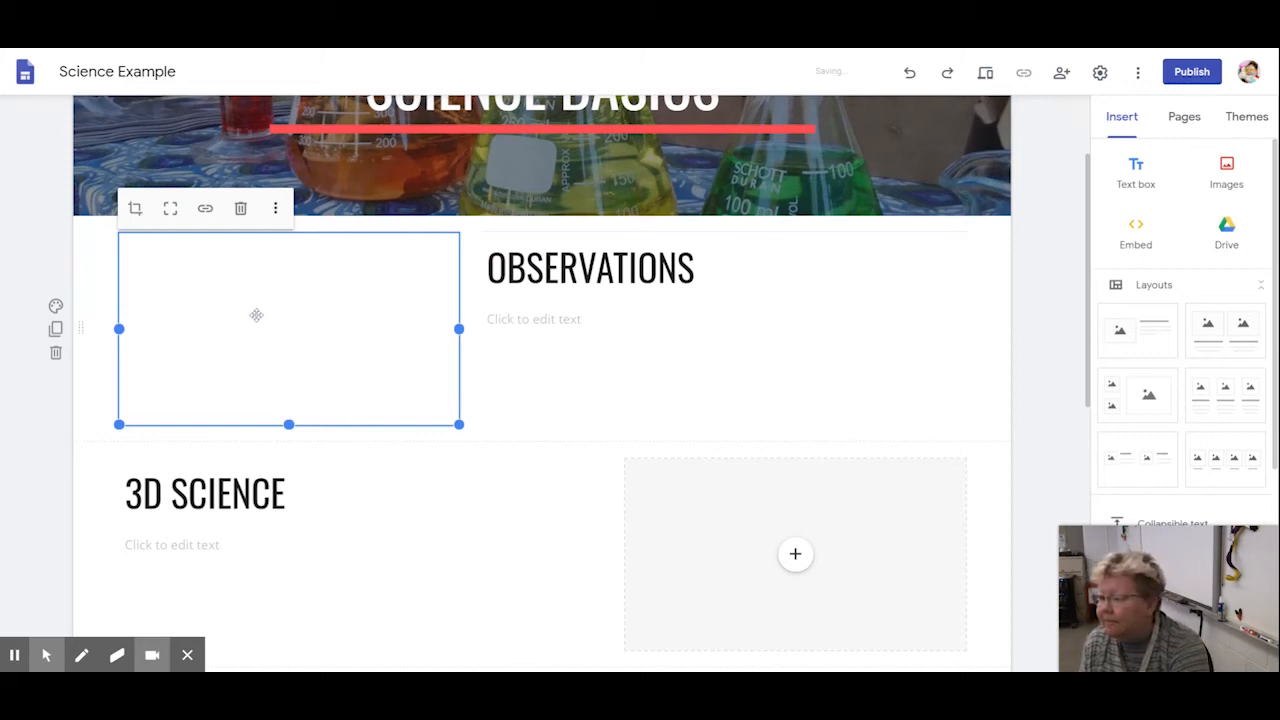
{"action": "left_click", "coordinate": [240, 208]}
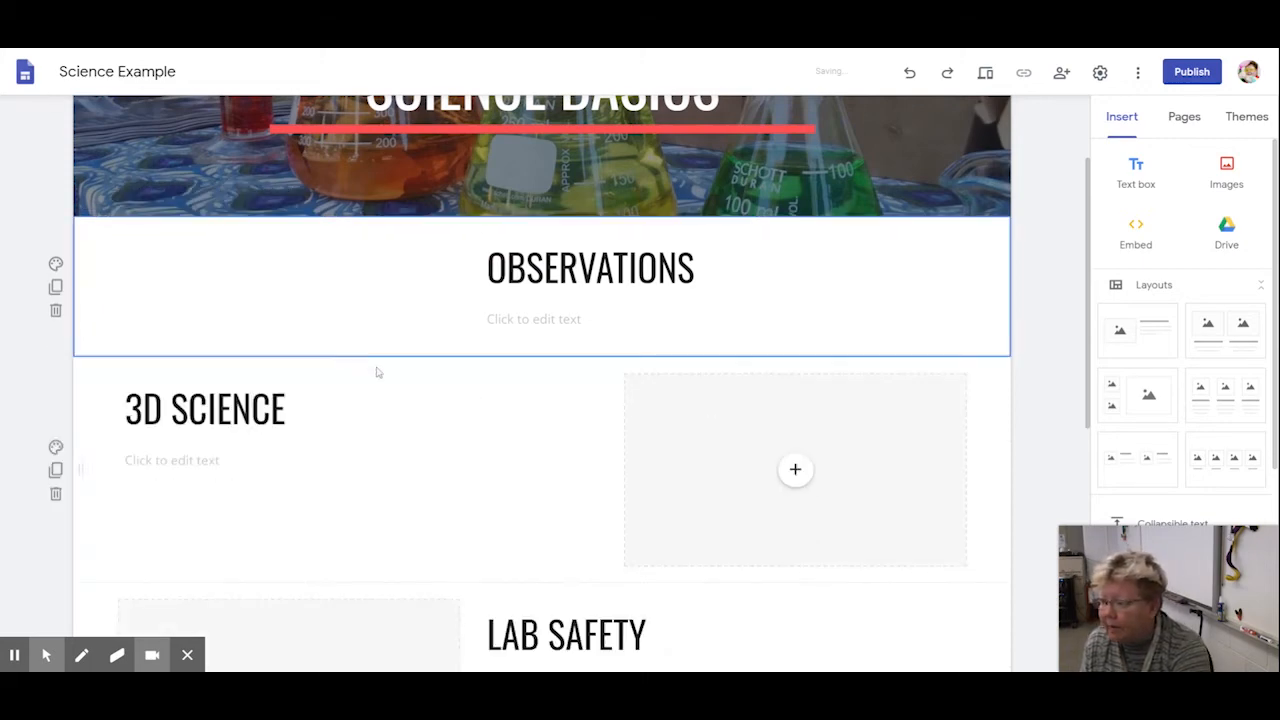
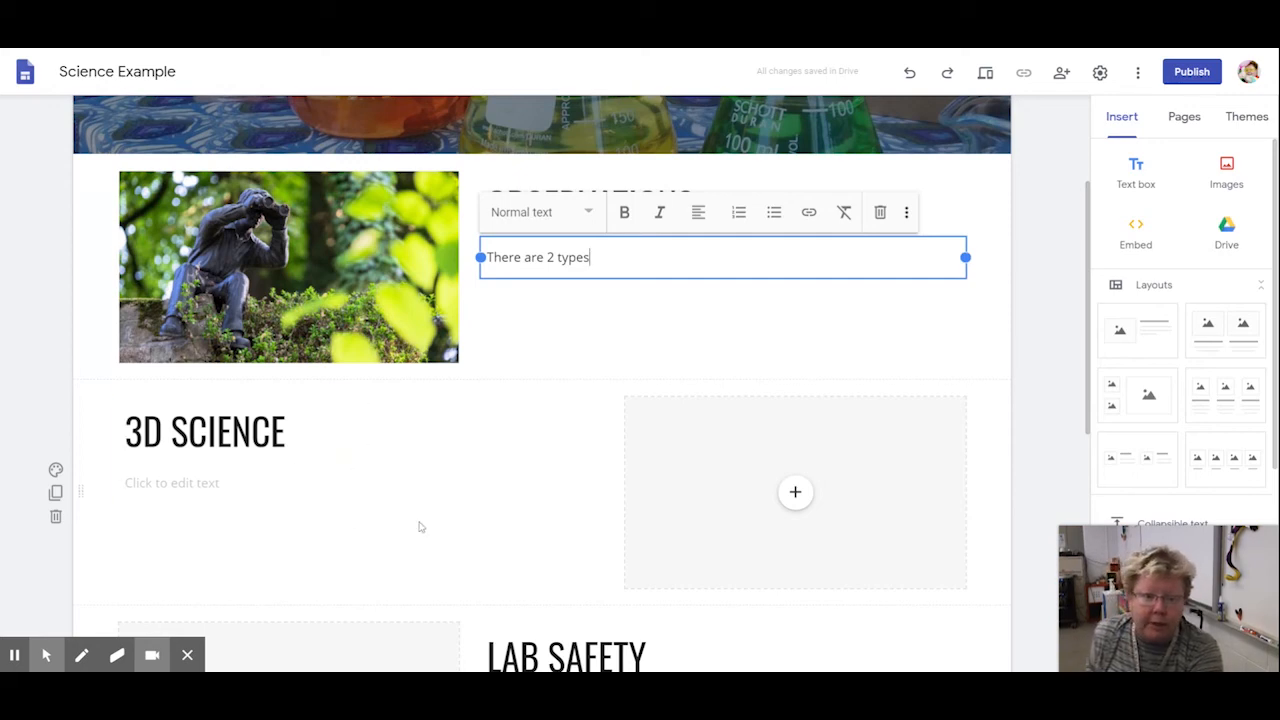
{"action": "scroll", "coordinate": [420, 527], "scroll_direction": "down", "scroll_amount": 2}
{"action": "scroll", "coordinate": [420, 527], "scroll_direction": "down", "scroll_amount": 4}
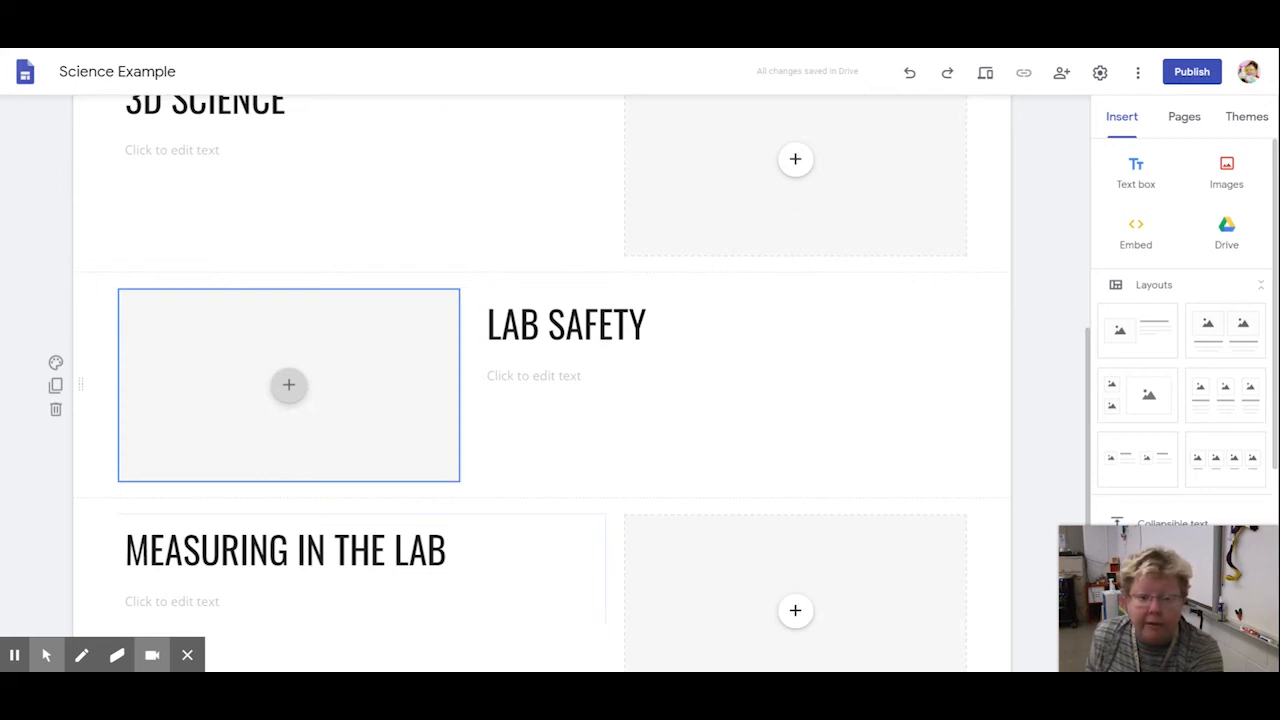
{"action": "left_click", "coordinate": [288, 385]}
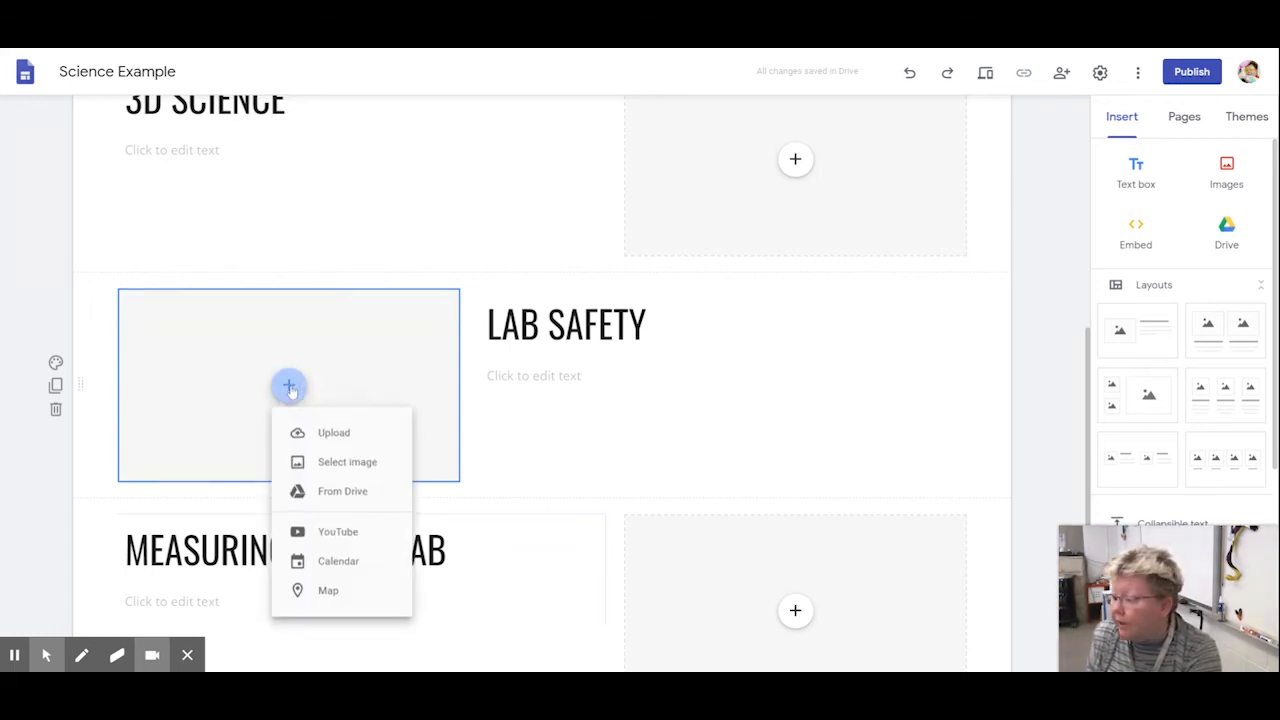
{"action": "left_click", "coordinate": [333, 502]}
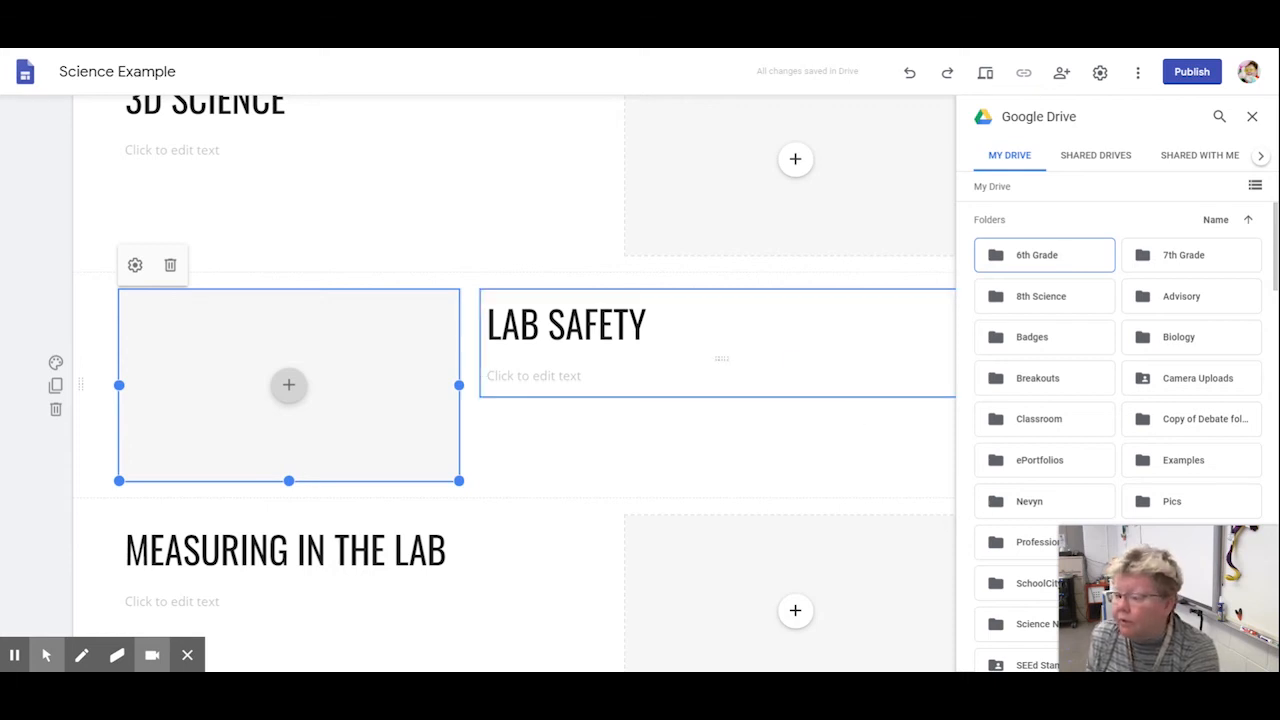
{"action": "scroll", "coordinate": [848, 378], "scroll_direction": "up", "scroll_amount": 1}
{"action": "scroll", "coordinate": [848, 378], "scroll_direction": "up", "scroll_amount": 2}
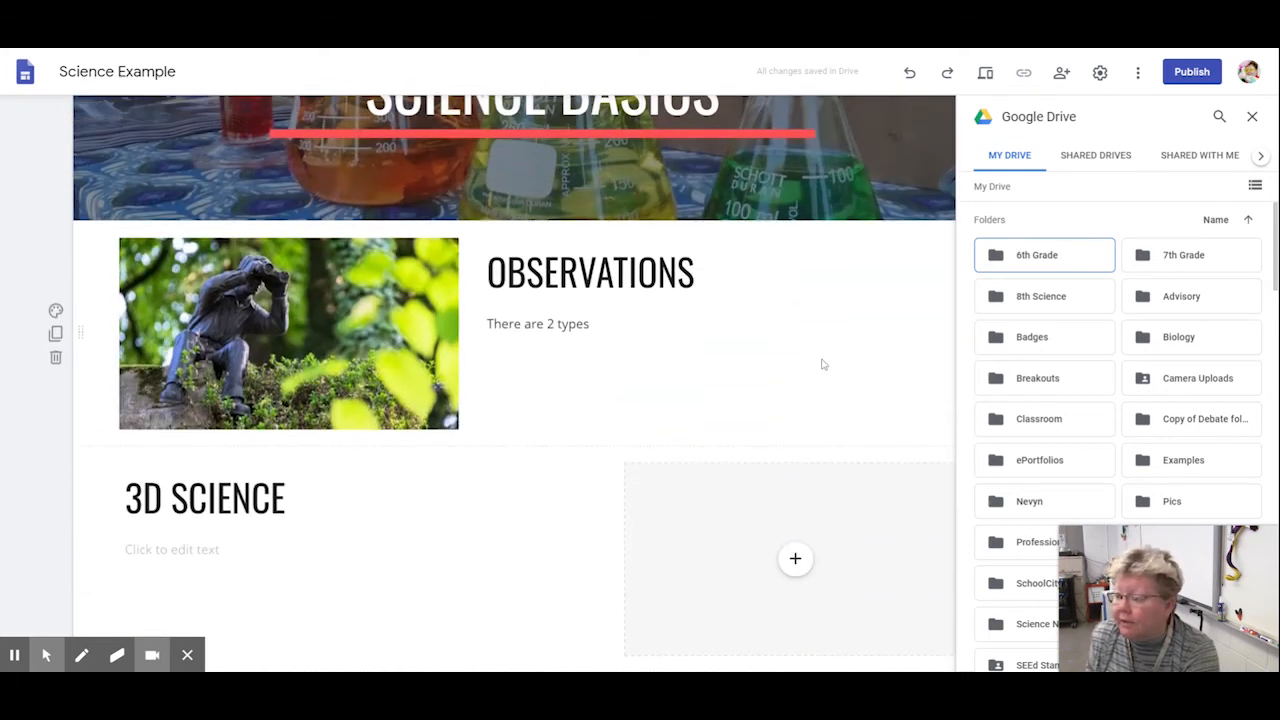
{"action": "scroll", "coordinate": [822, 364], "scroll_direction": "up", "scroll_amount": 1}
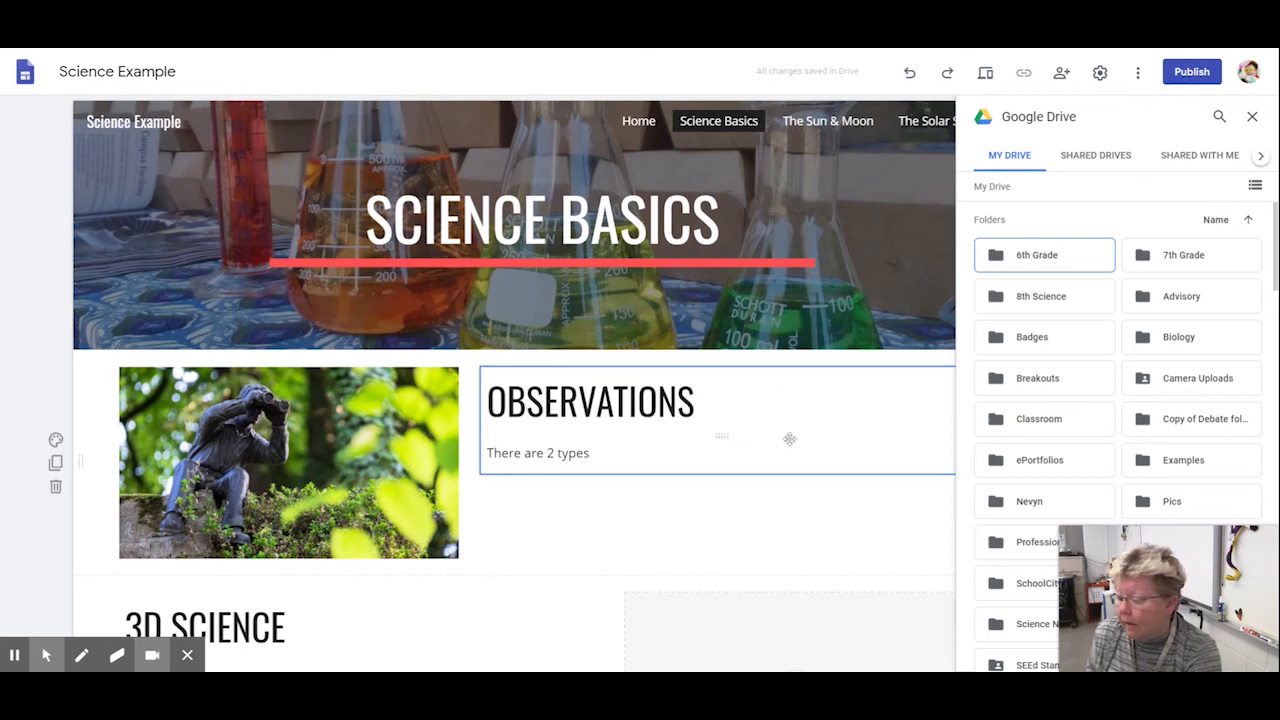
{"action": "left_click", "coordinate": [14, 655]}
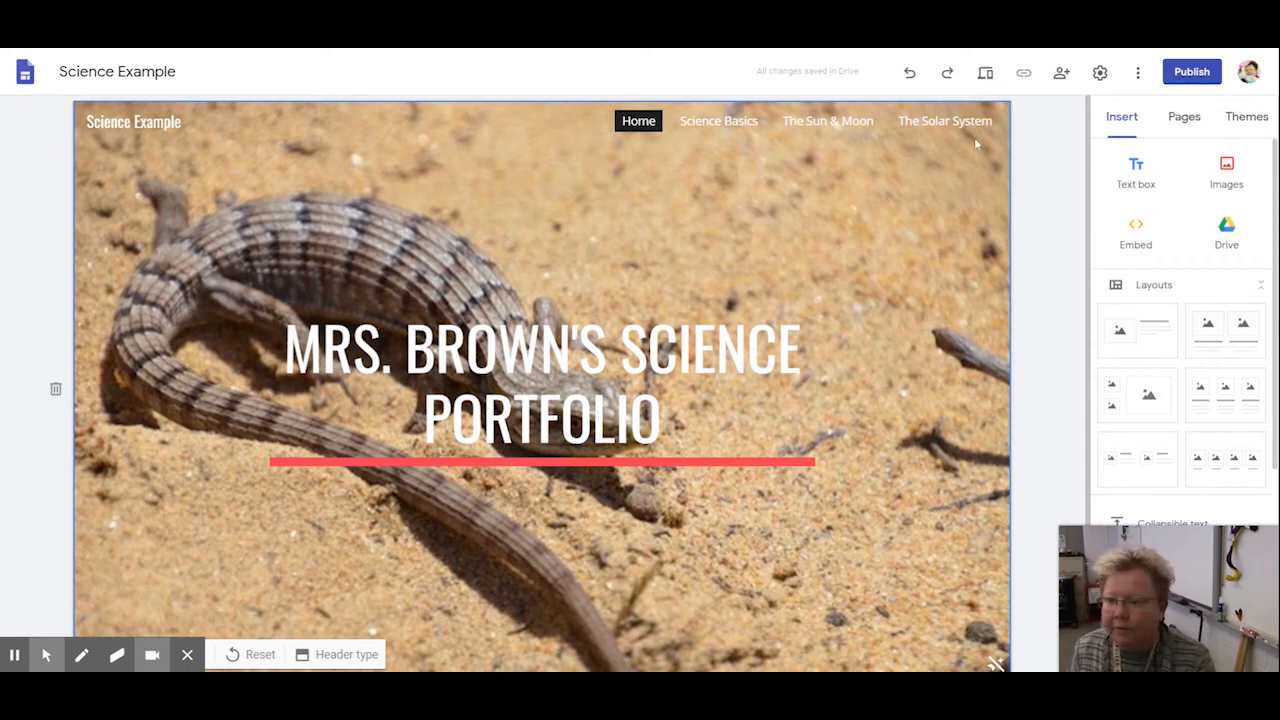
- Publish the site at the web address science-example with Public viewing access, requesting that public search engines not display it
{"action": "left_click", "coordinate": [1193, 73]}
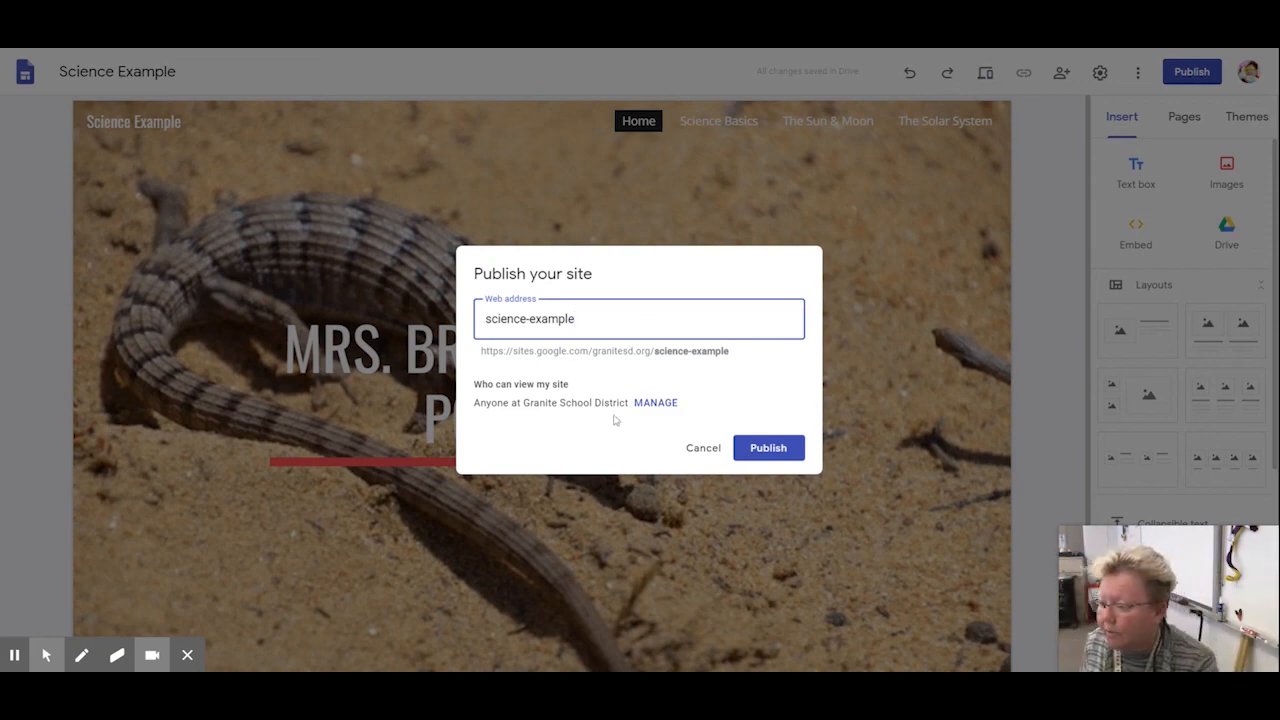
{"action": "left_click", "coordinate": [656, 403]}
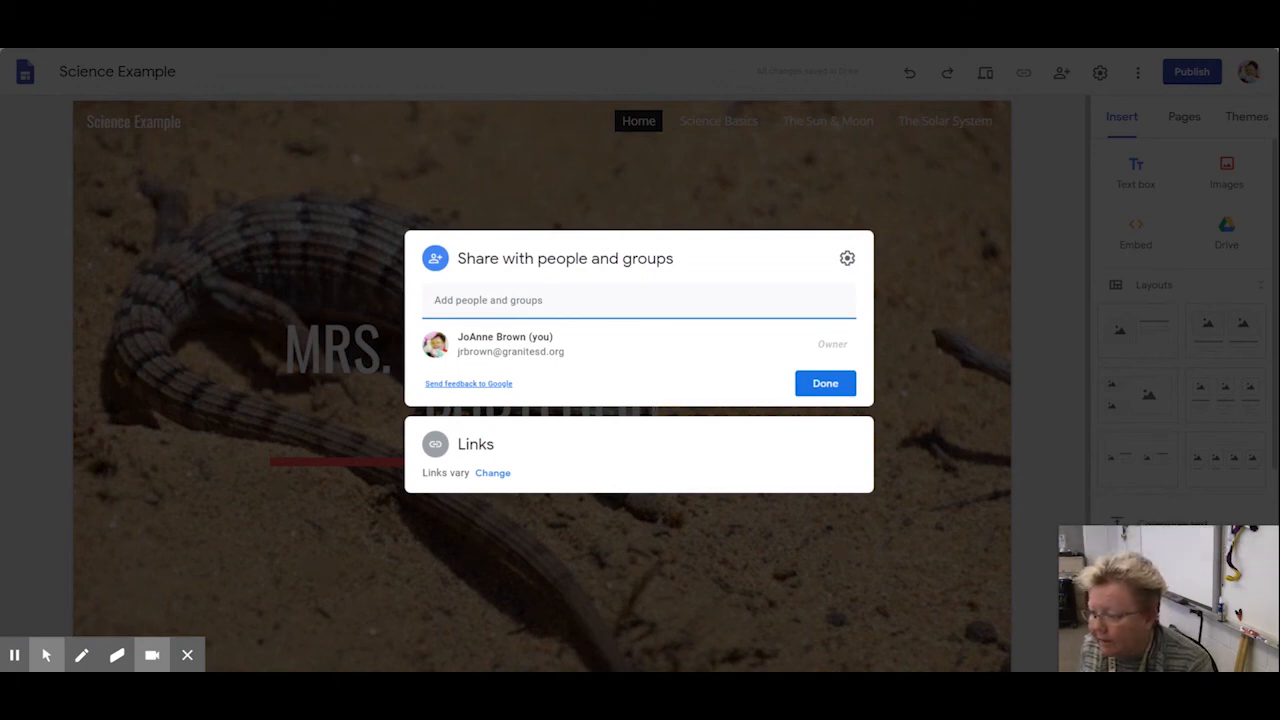
{"action": "left_click", "coordinate": [497, 476]}
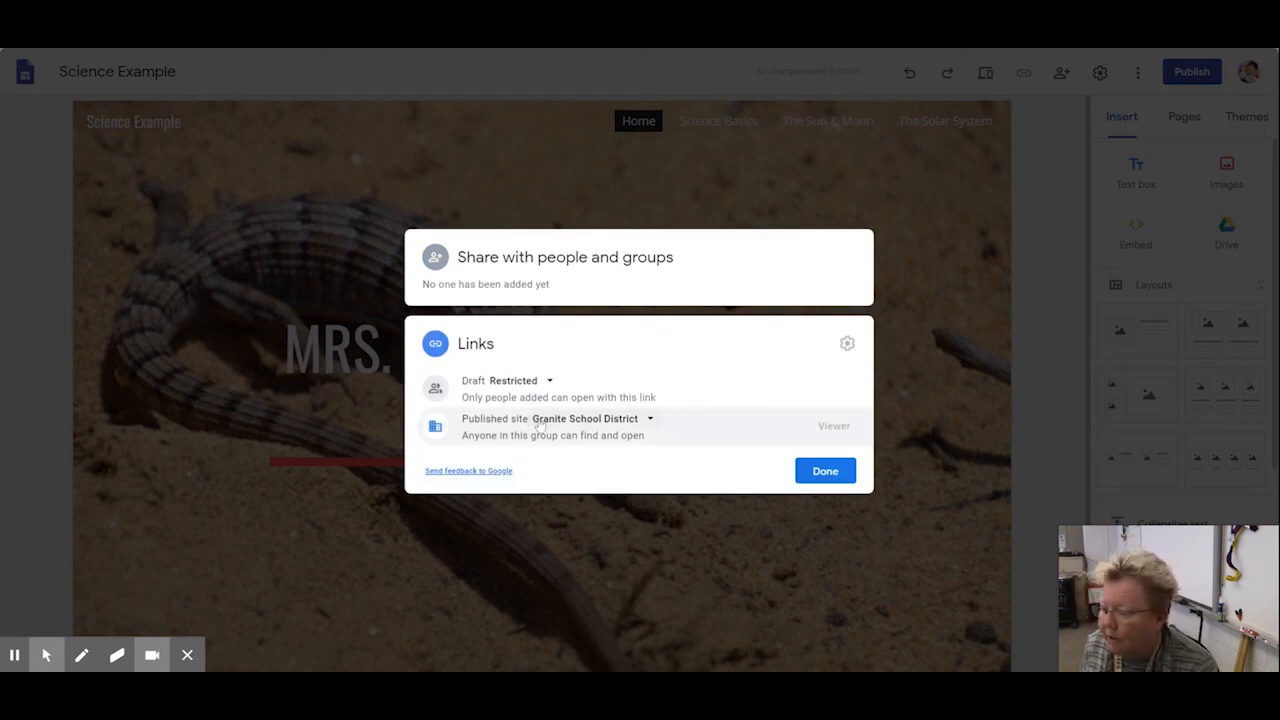
{"action": "left_click", "coordinate": [647, 421]}
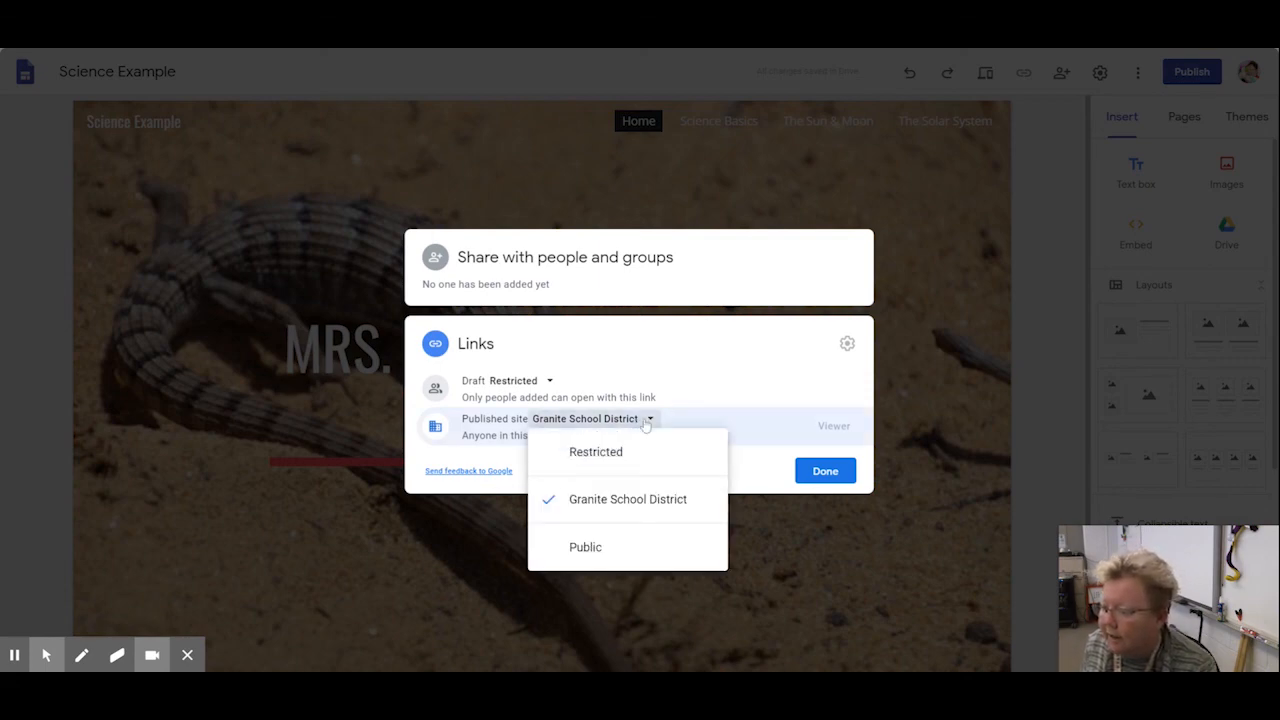
{"action": "left_click", "coordinate": [603, 556]}
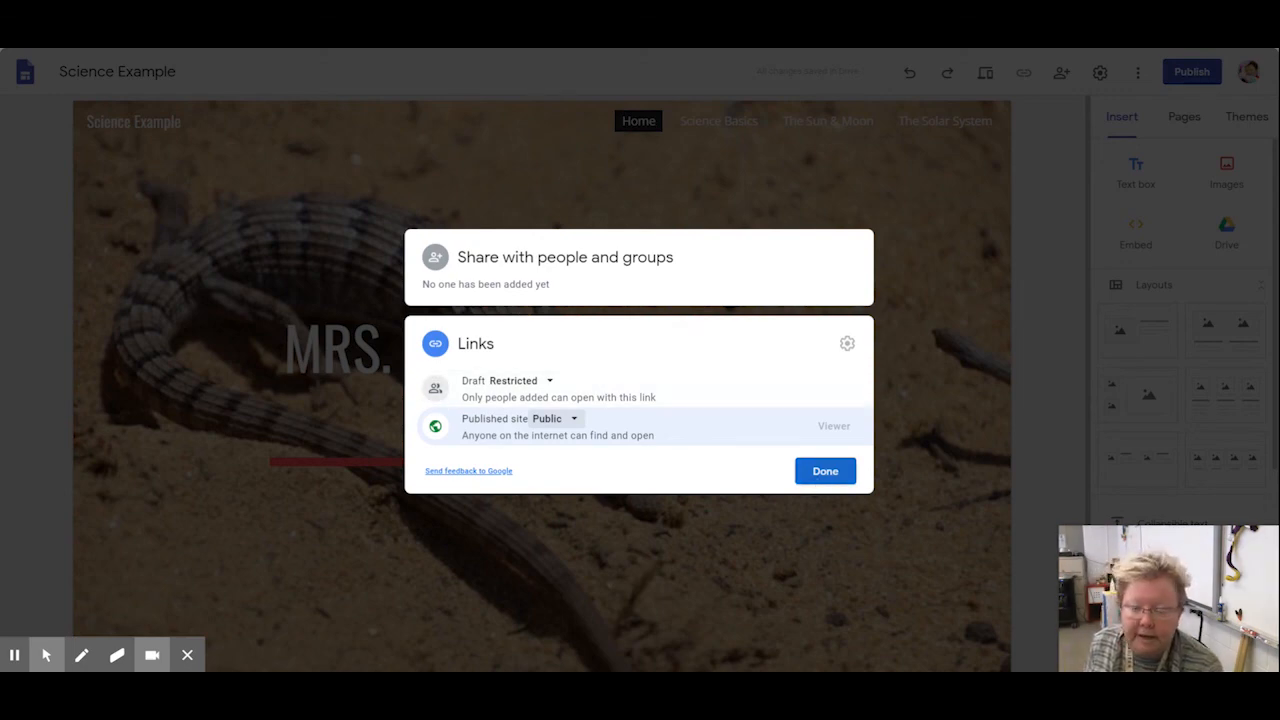
{"action": "left_click", "coordinate": [822, 472]}
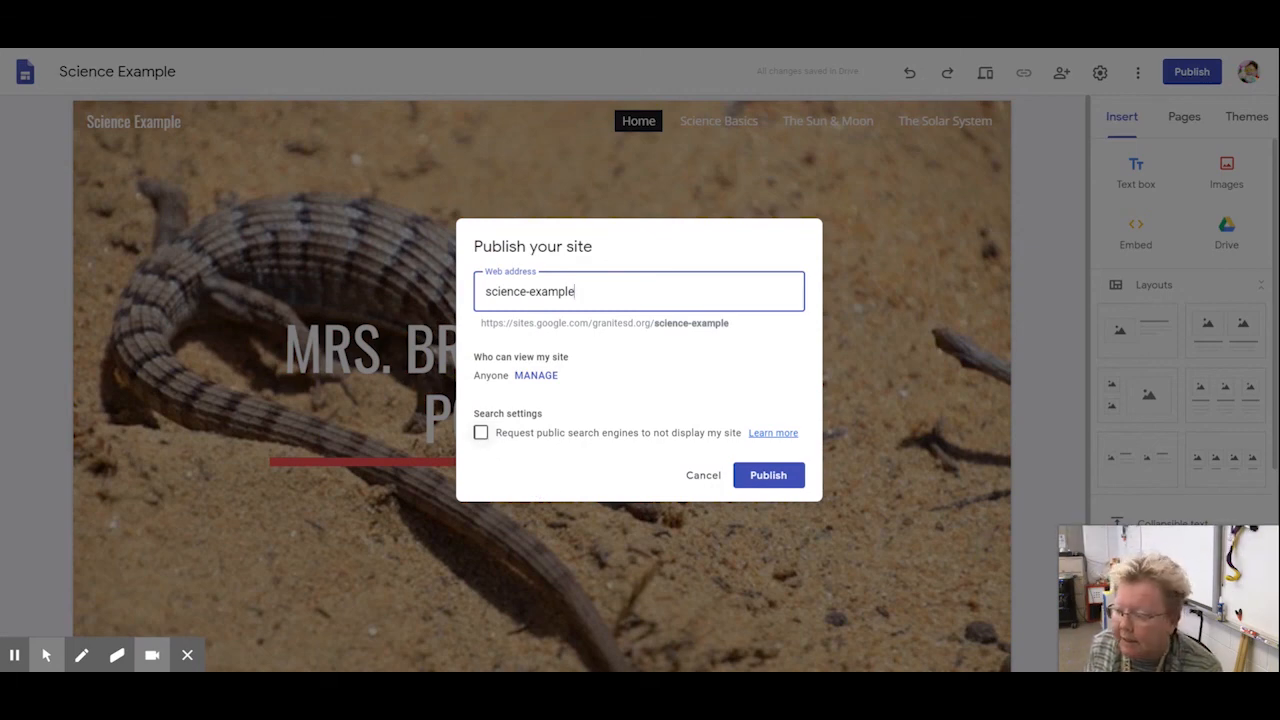
{"action": "left_click", "coordinate": [481, 433]}
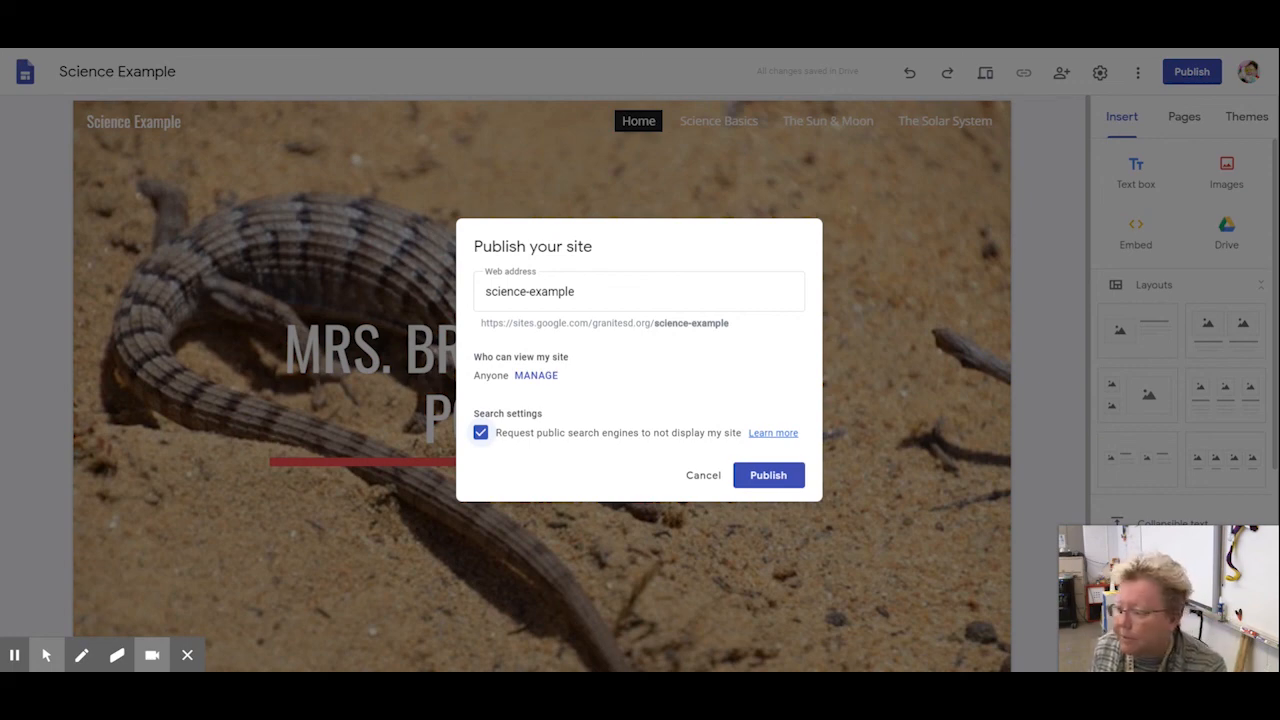
{"action": "left_click", "coordinate": [768, 476]}
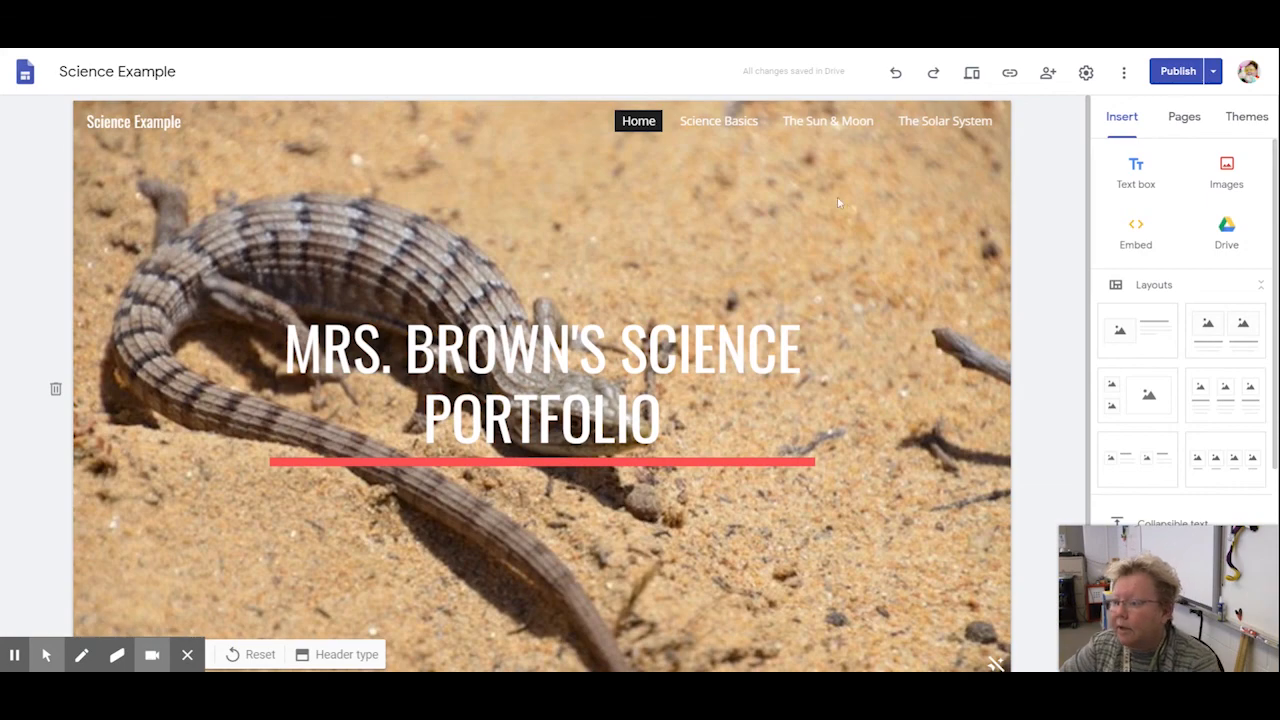
- On the Science Basics page, search Google Images for "experiment" to fill the image placeholder beside the 3D Science heading
{"action": "left_click", "coordinate": [734, 122]}
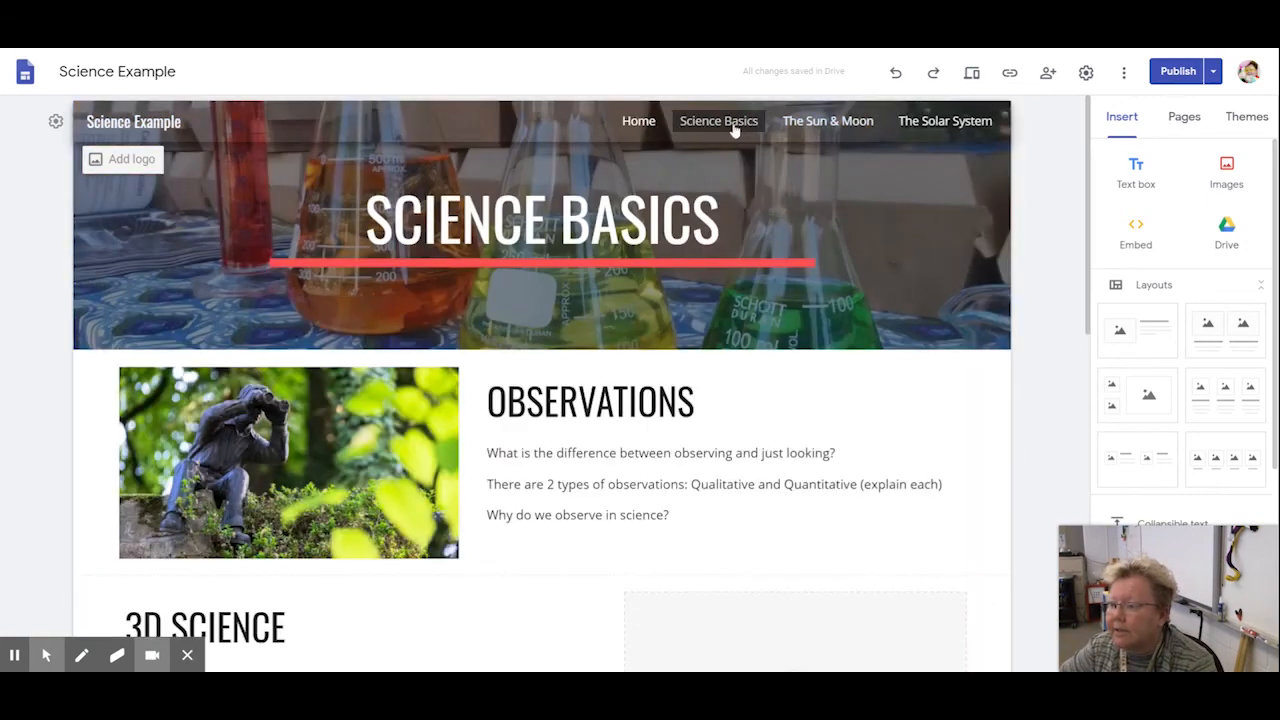
{"action": "scroll", "coordinate": [721, 240], "scroll_direction": "down", "scroll_amount": 3}
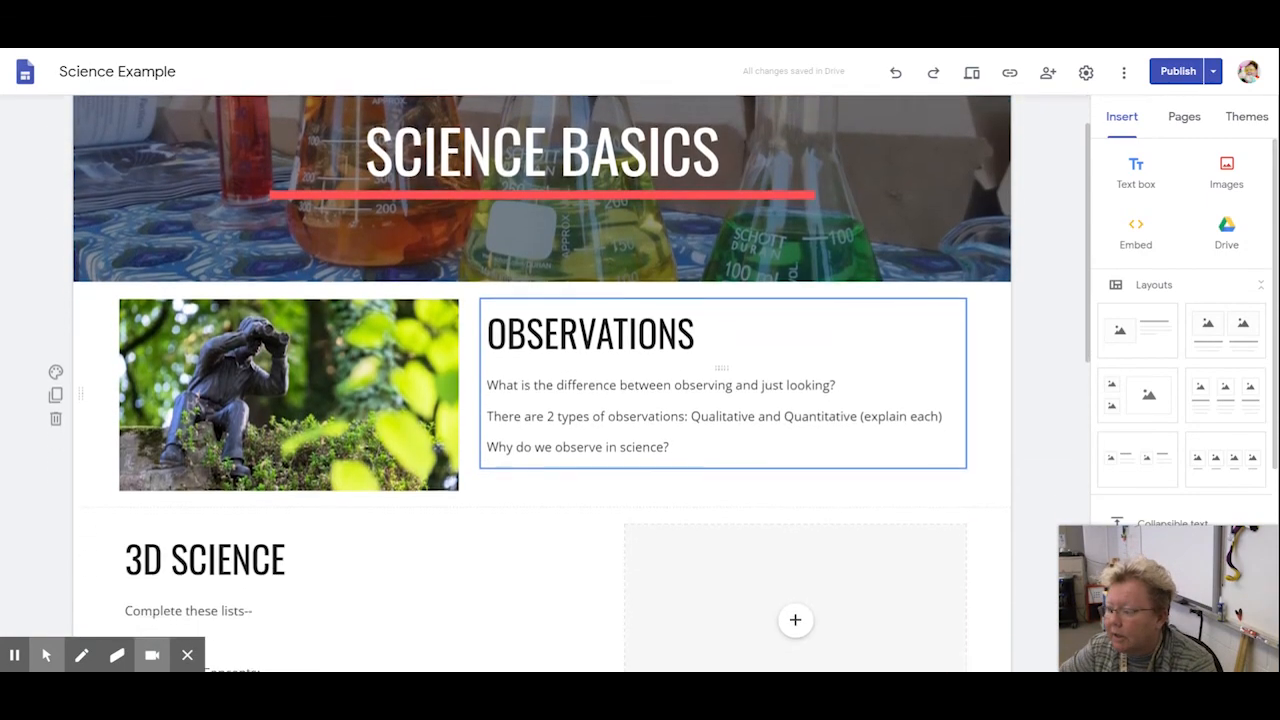
{"action": "scroll", "coordinate": [721, 240], "scroll_direction": "down", "scroll_amount": 5}
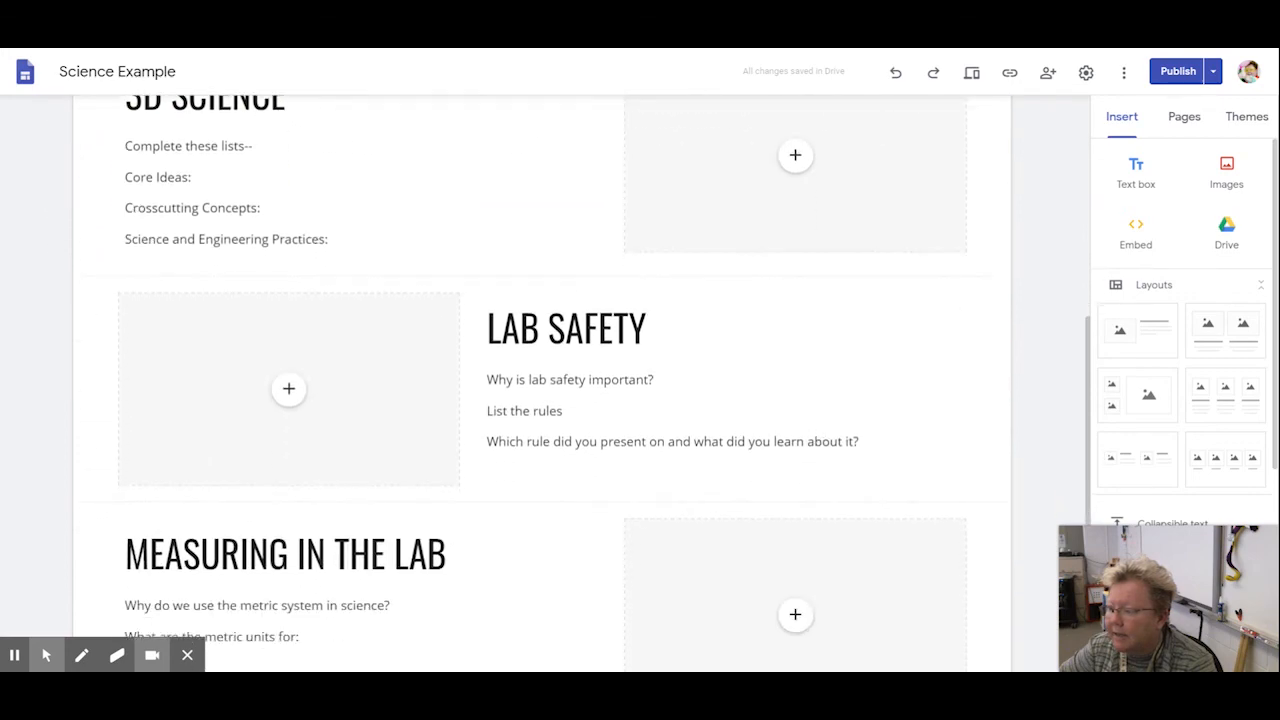
{"action": "scroll", "coordinate": [541, 350], "scroll_direction": "down", "scroll_amount": 1}
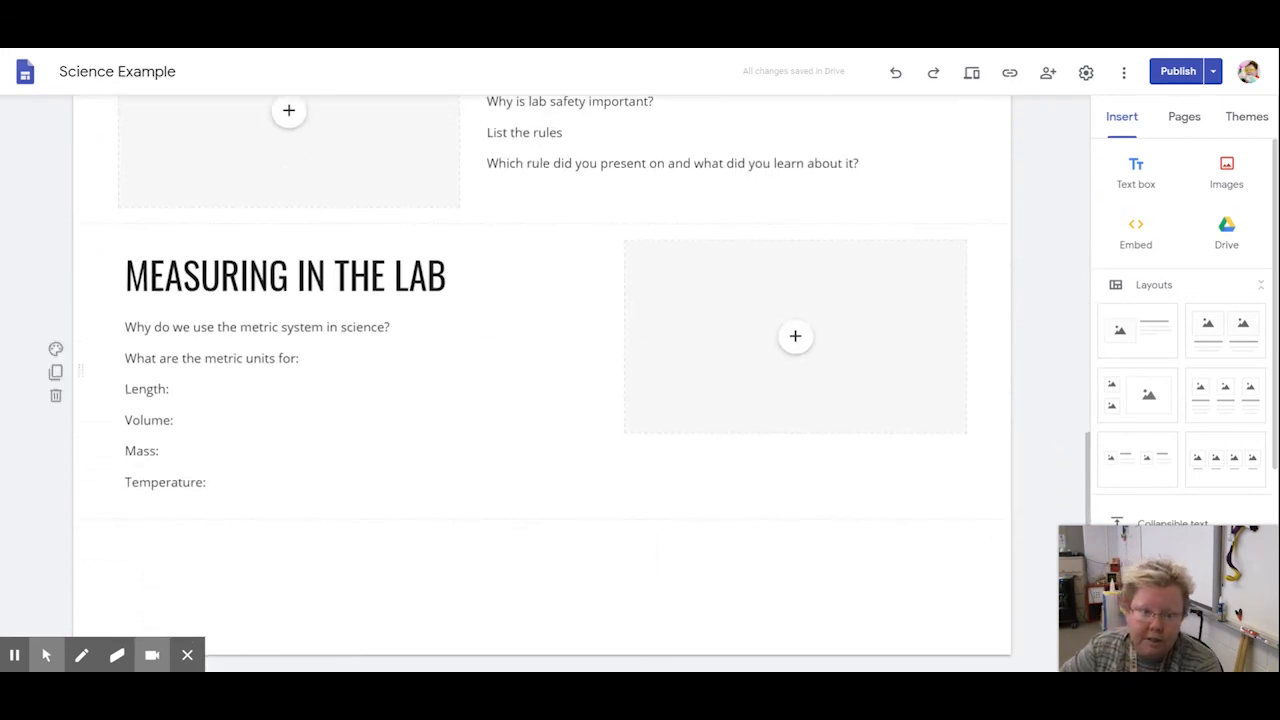
{"action": "scroll", "coordinate": [851, 463], "scroll_direction": "up", "scroll_amount": 5}
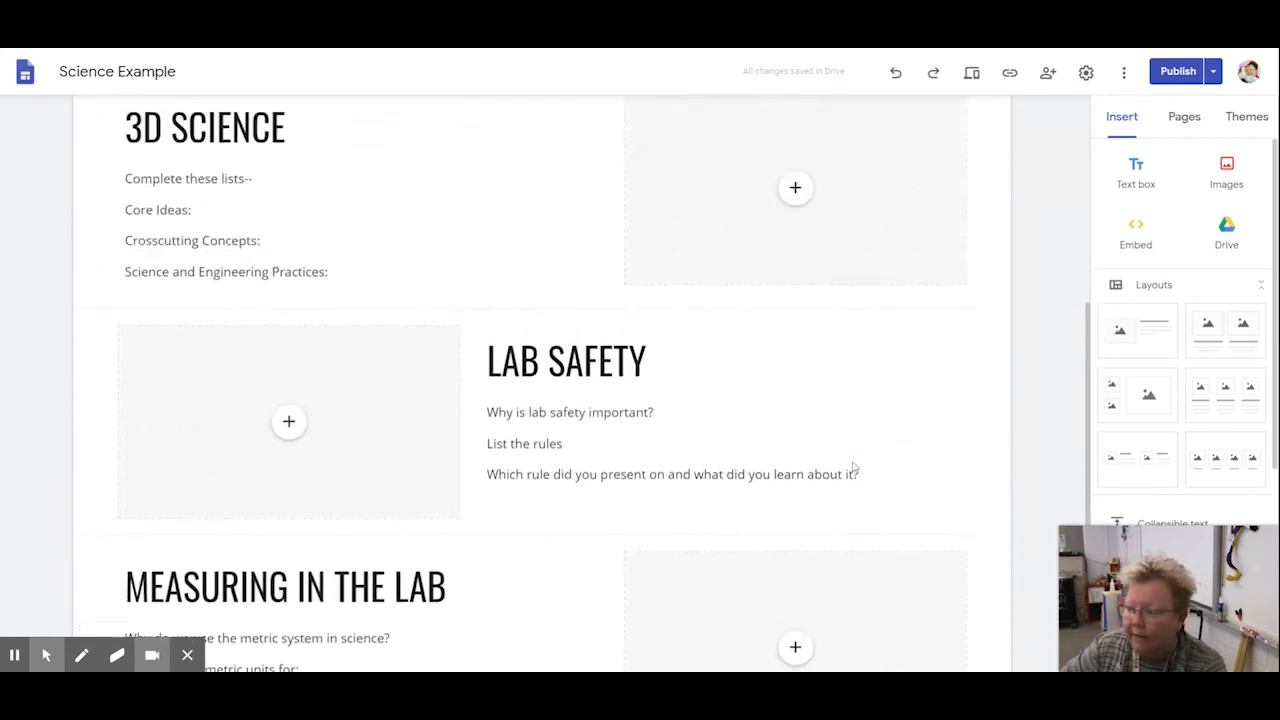
{"action": "left_click", "coordinate": [794, 424]}
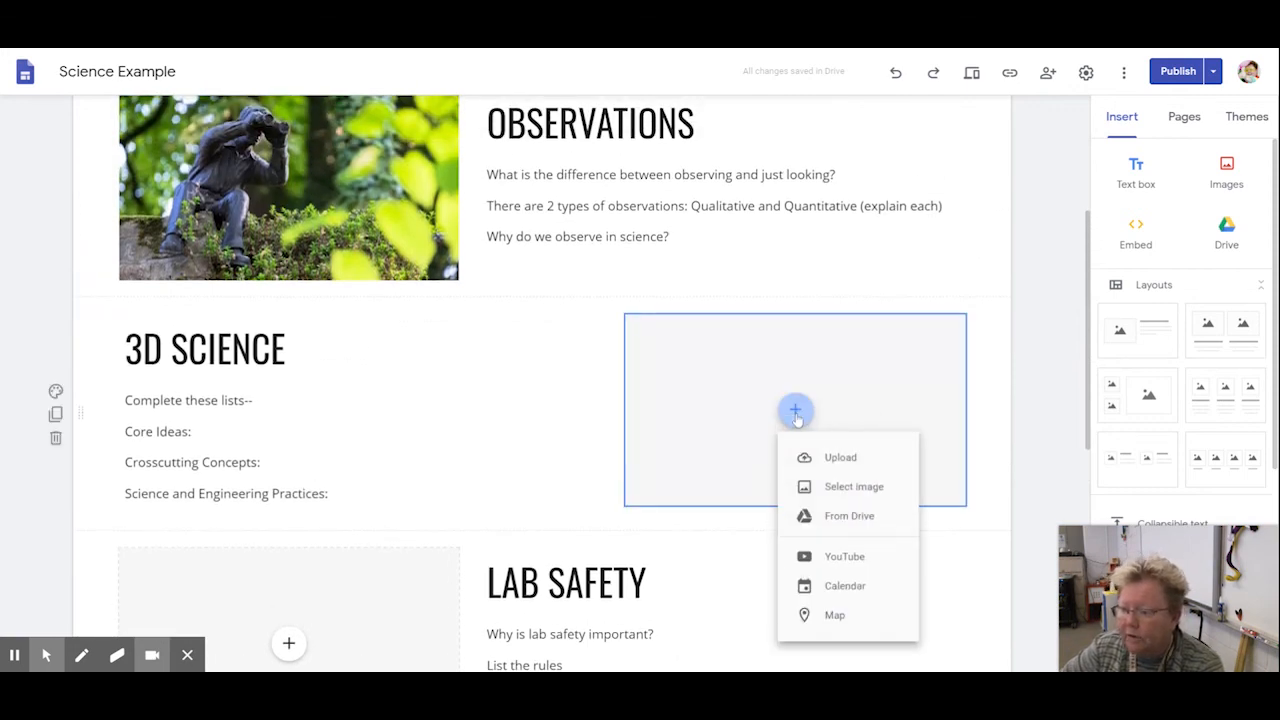
{"action": "left_click", "coordinate": [834, 489]}
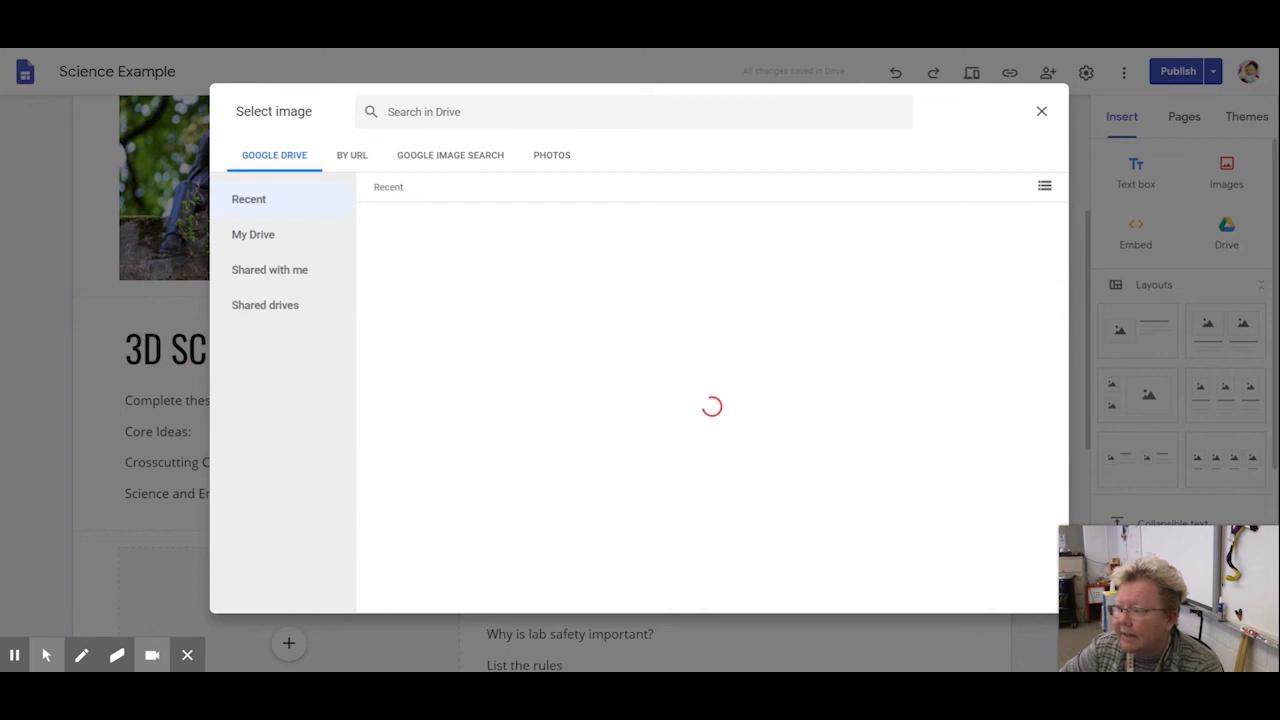
{"action": "left_click", "coordinate": [427, 157]}
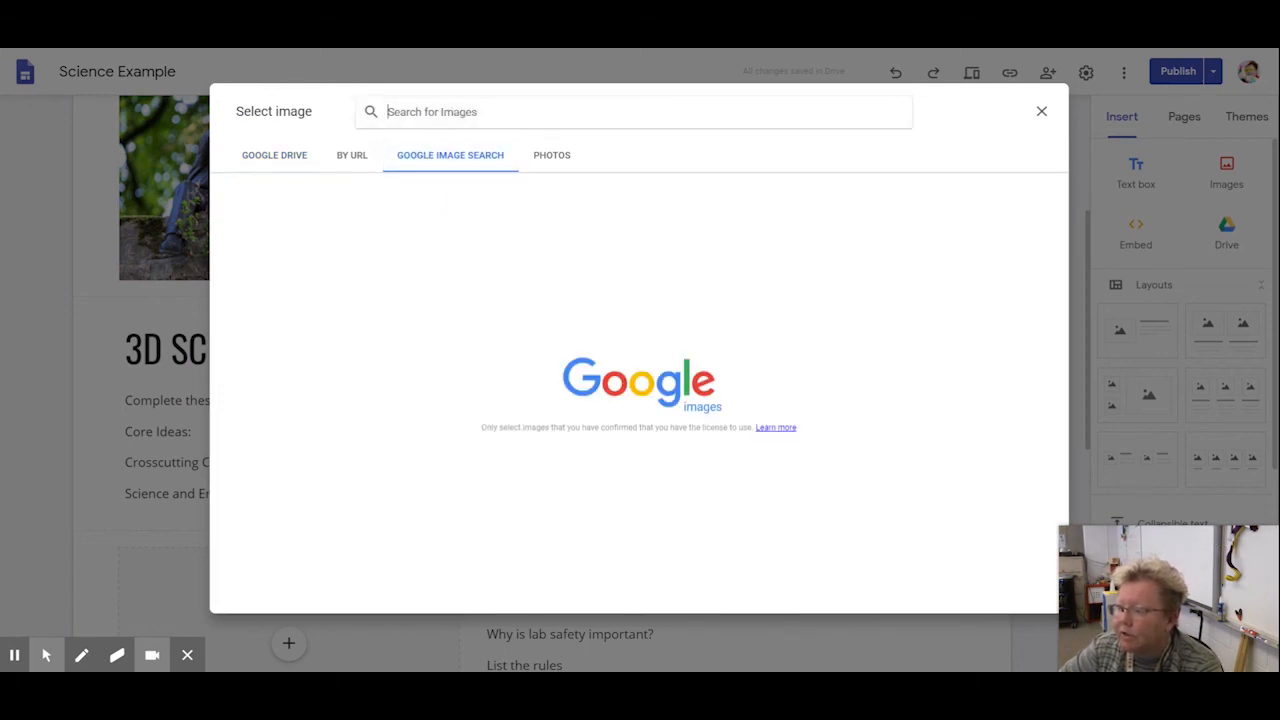
{"action": "left_click", "coordinate": [438, 111]}
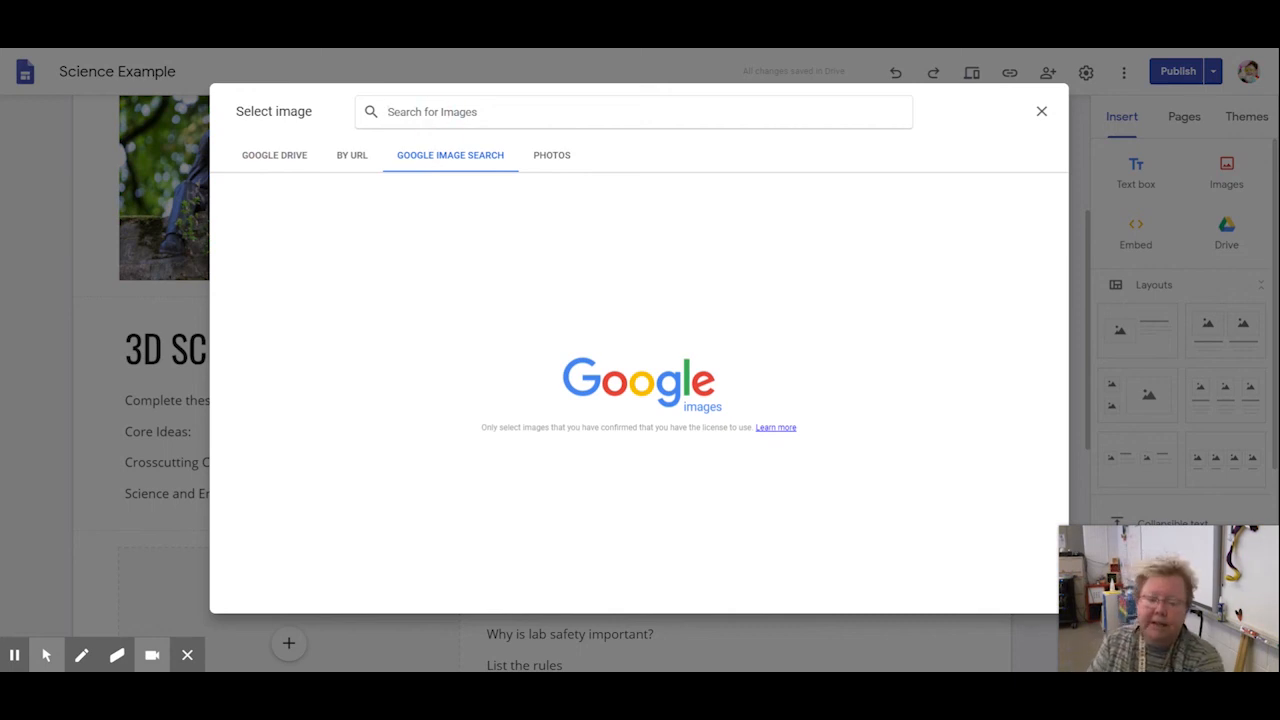
{"action": "type", "text": "e"}
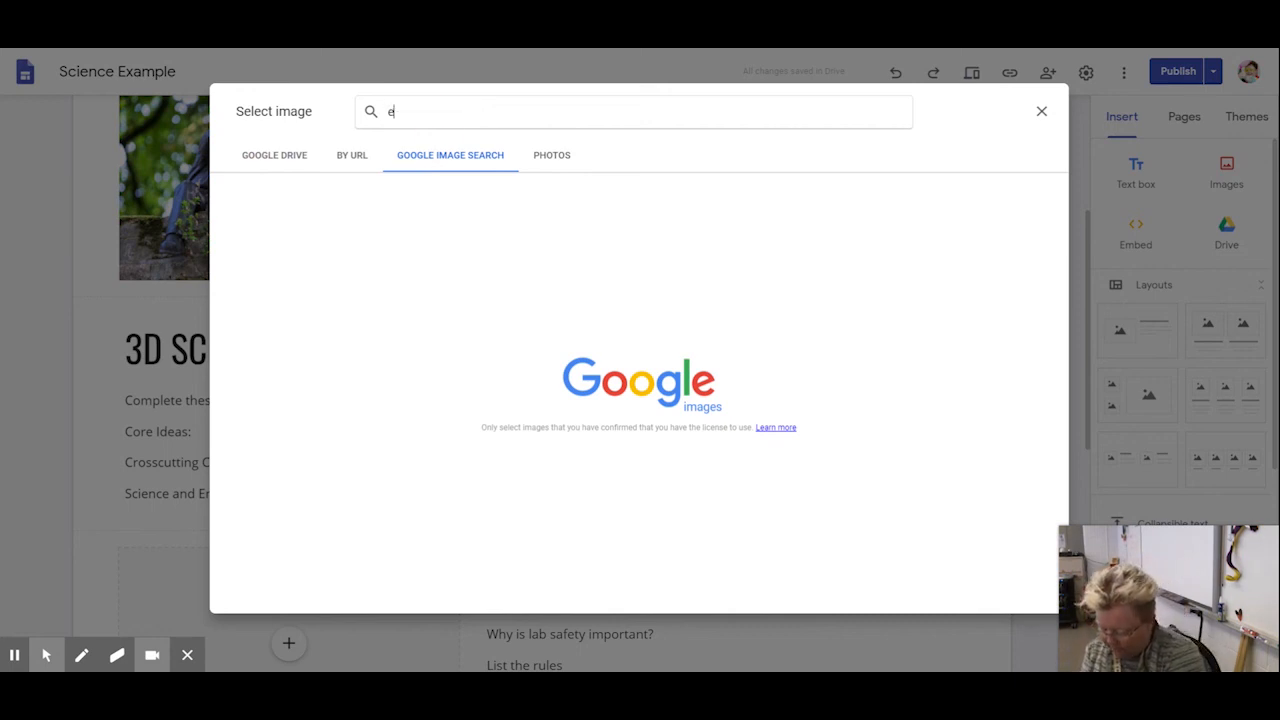
{"action": "type", "text": "xperimen"}
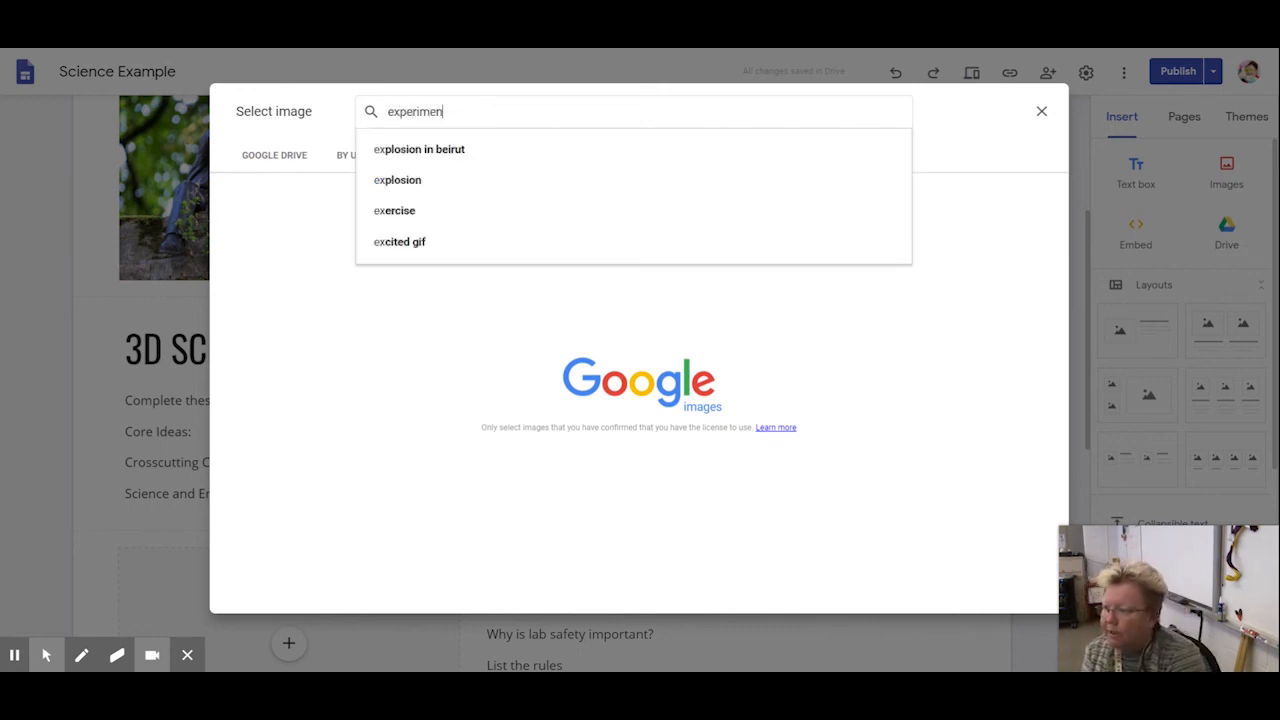
{"action": "type", "text": "t"}
{"action": "key", "text": "Return"}
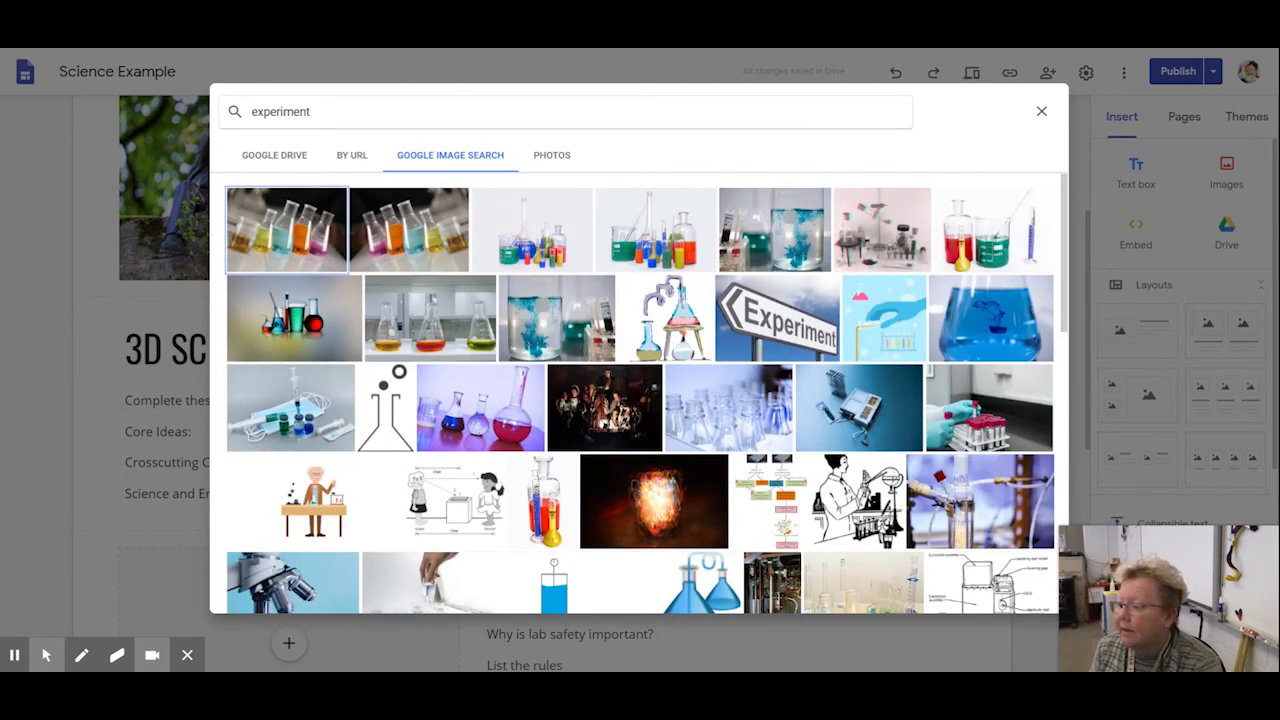
- Insert the picture of colored lab glassware on a blurred background beside 3D Science, and deselect it
{"action": "left_click", "coordinate": [282, 316]}
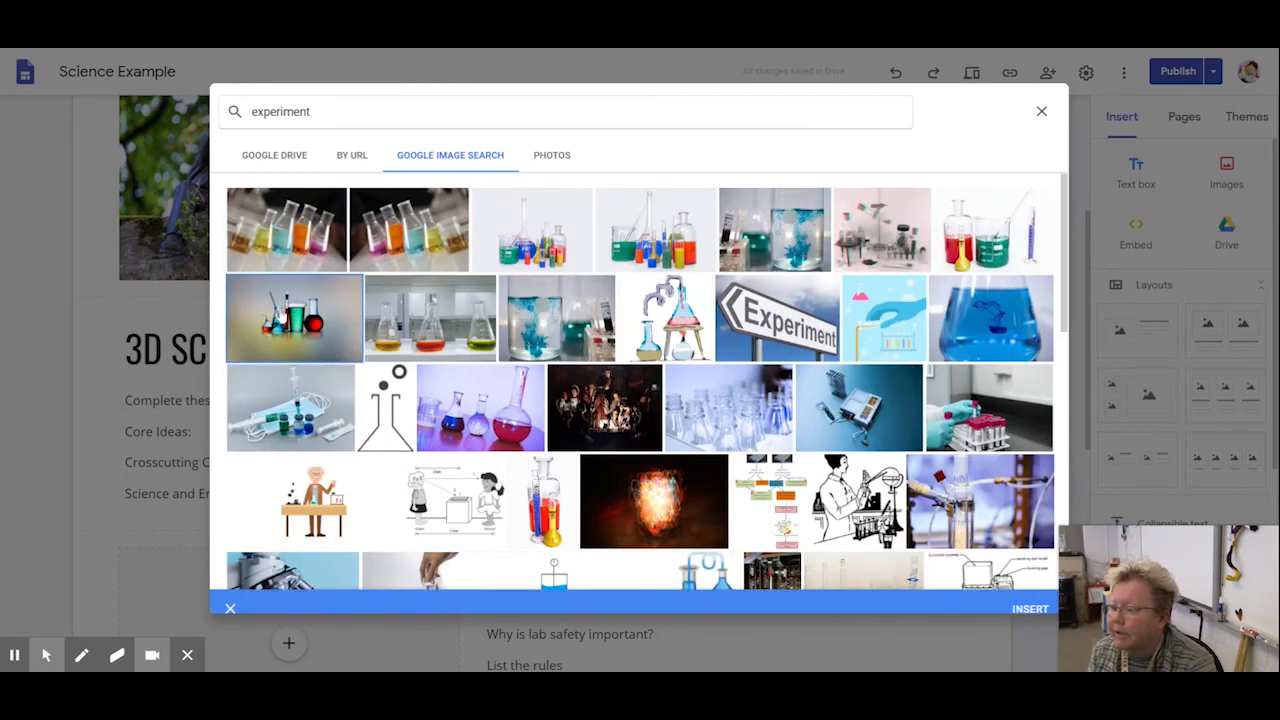
{"action": "left_click", "coordinate": [1031, 598]}
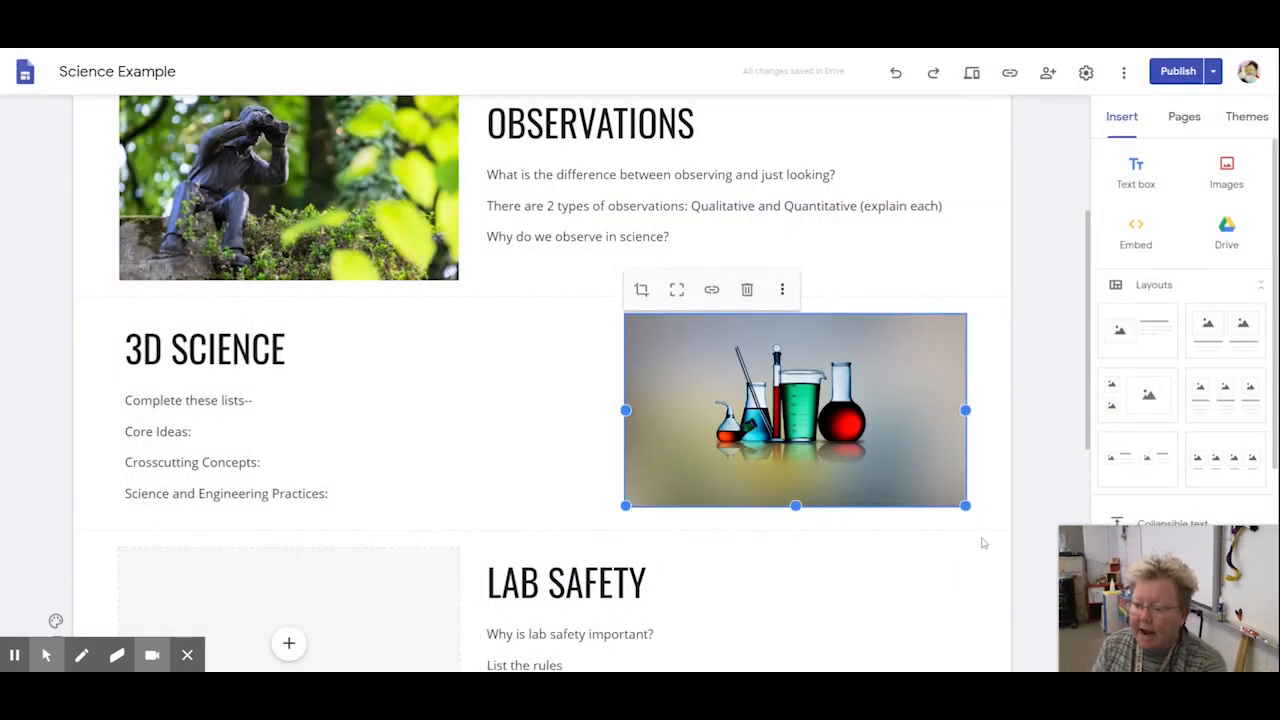
{"action": "left_click", "coordinate": [1025, 484]}
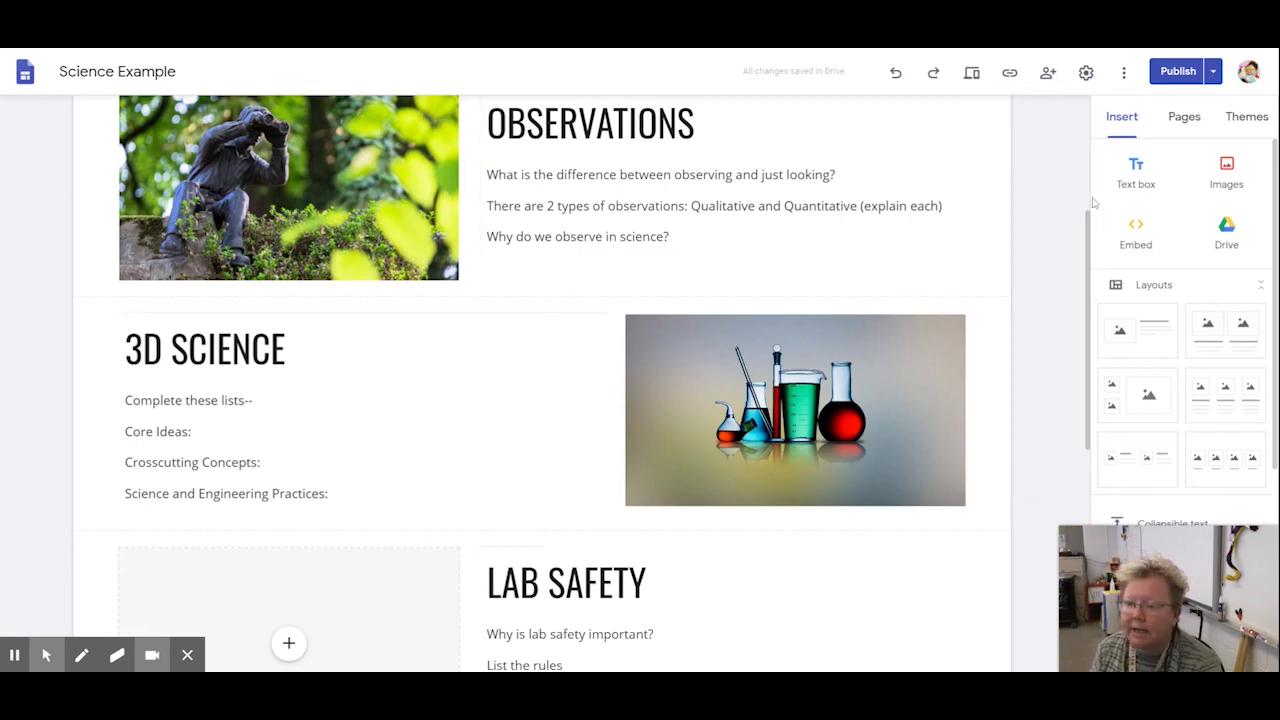
- Open the publishing review and examine the updated Science Basics draft against the currently published version
{"action": "left_click", "coordinate": [1179, 72]}
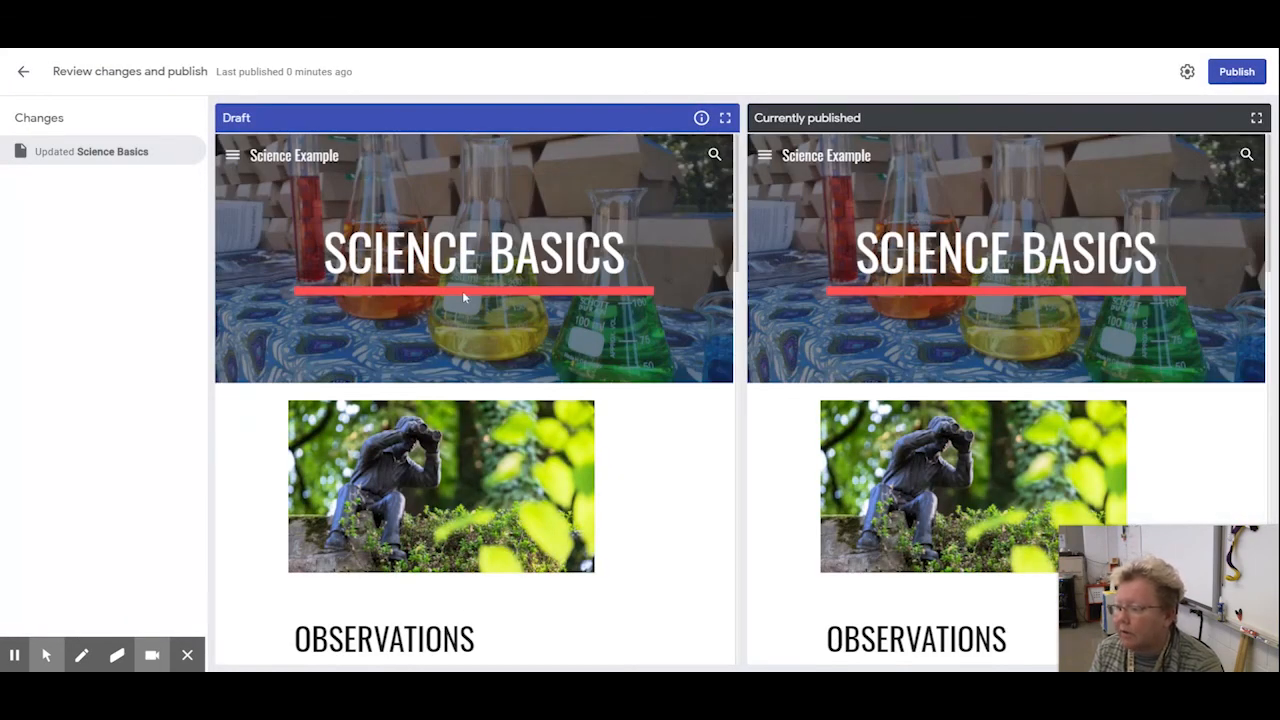
{"action": "scroll", "coordinate": [540, 464], "scroll_direction": "down", "scroll_amount": 6}
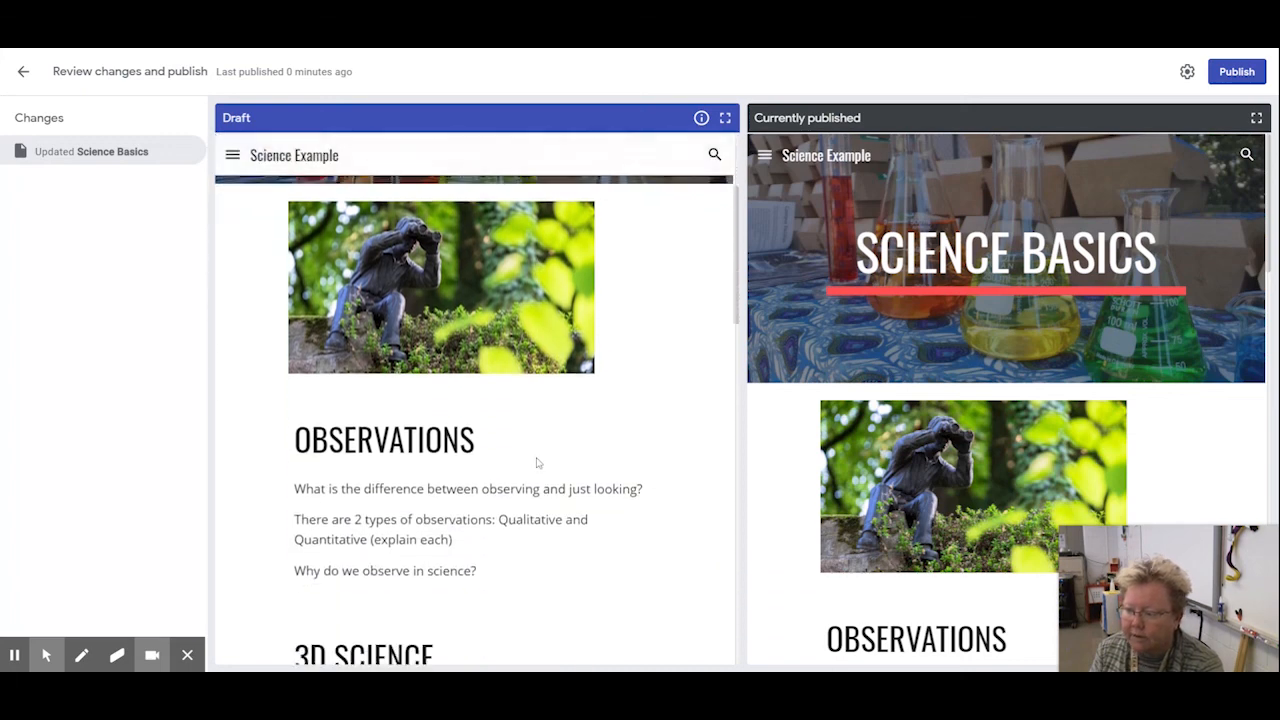
{"action": "scroll", "coordinate": [537, 463], "scroll_direction": "down", "scroll_amount": 3}
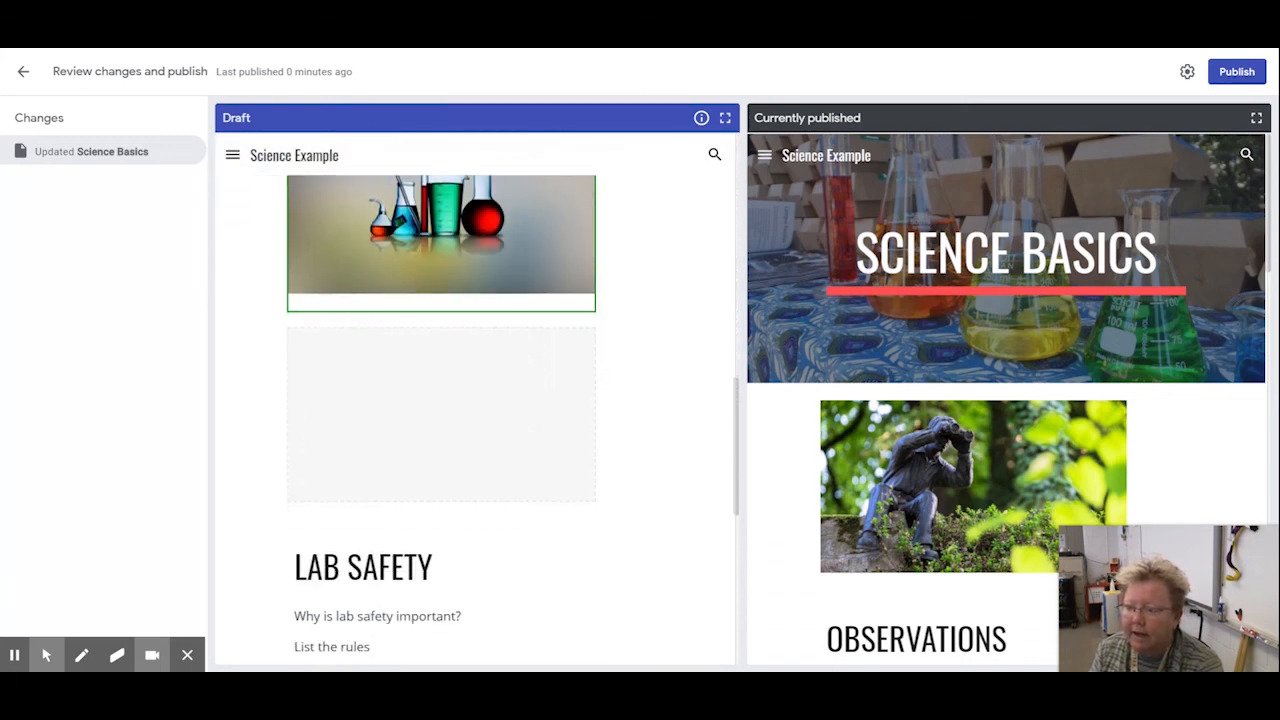